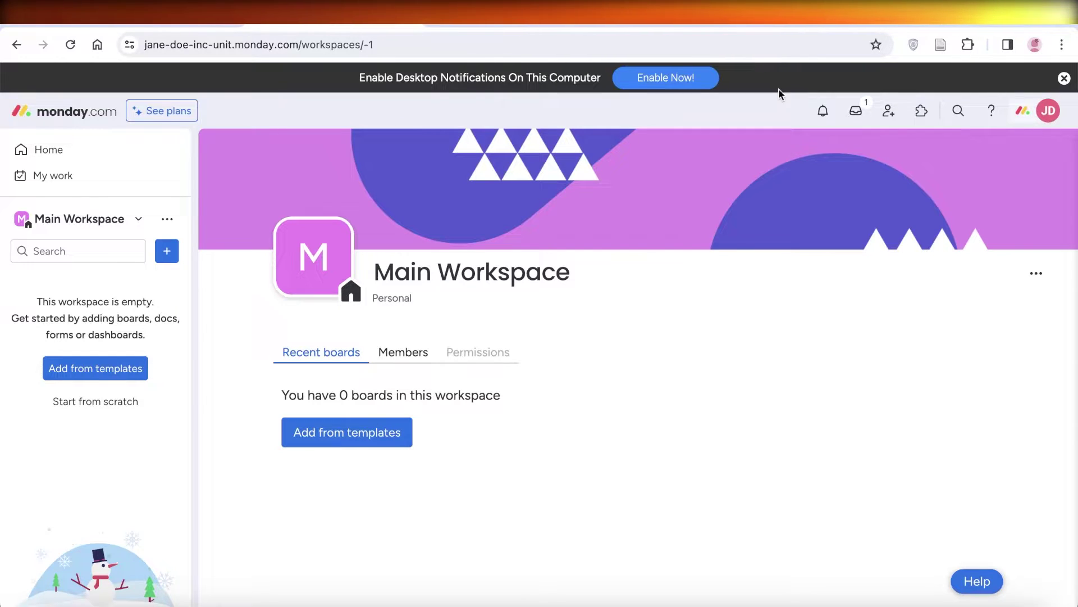
Step: Go to Home and collapse the Update feed, Recently visited and My workspaces sections
click(45, 152)
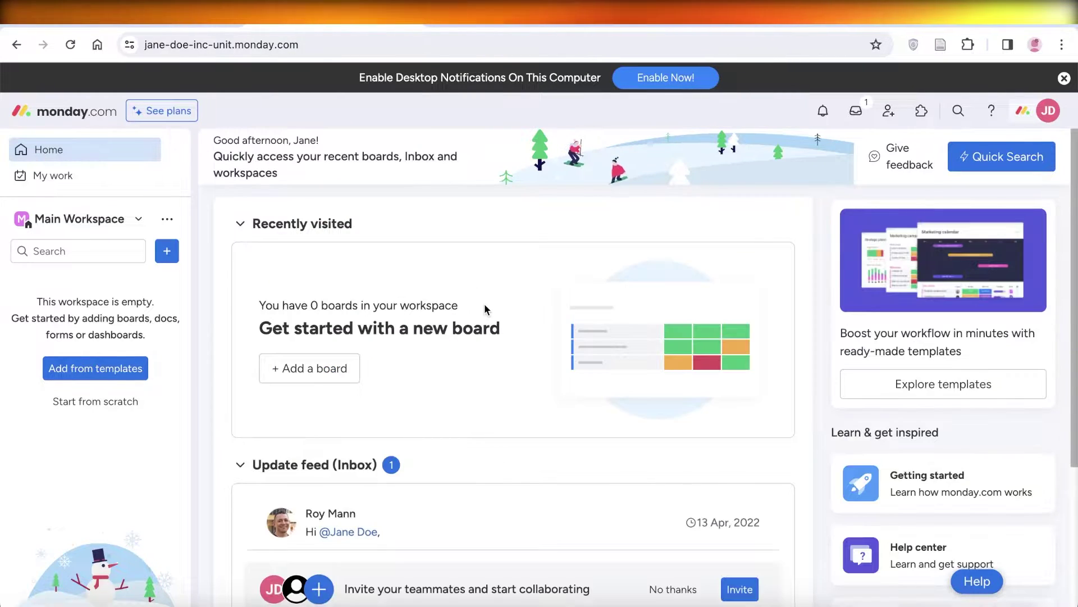
scroll(484, 305, down, 4)
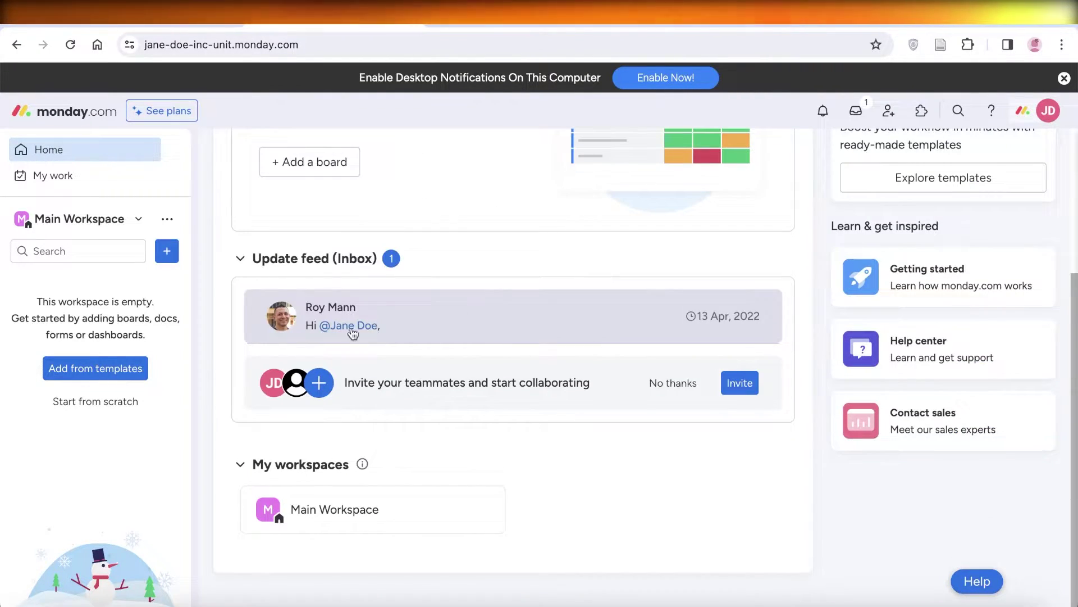
click(403, 254)
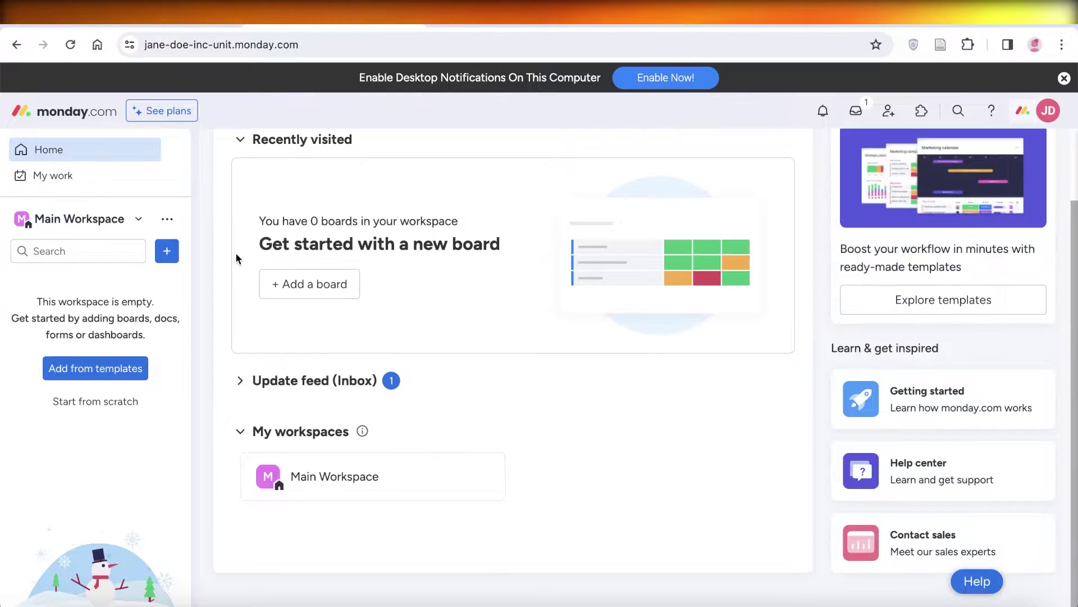
scroll(232, 264, up, 2)
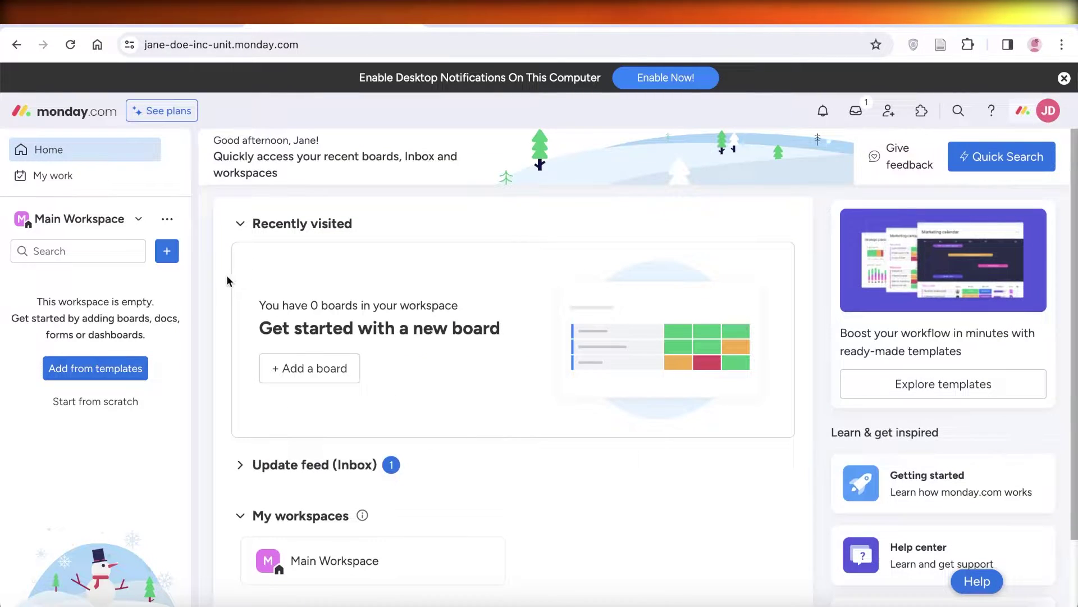
click(244, 228)
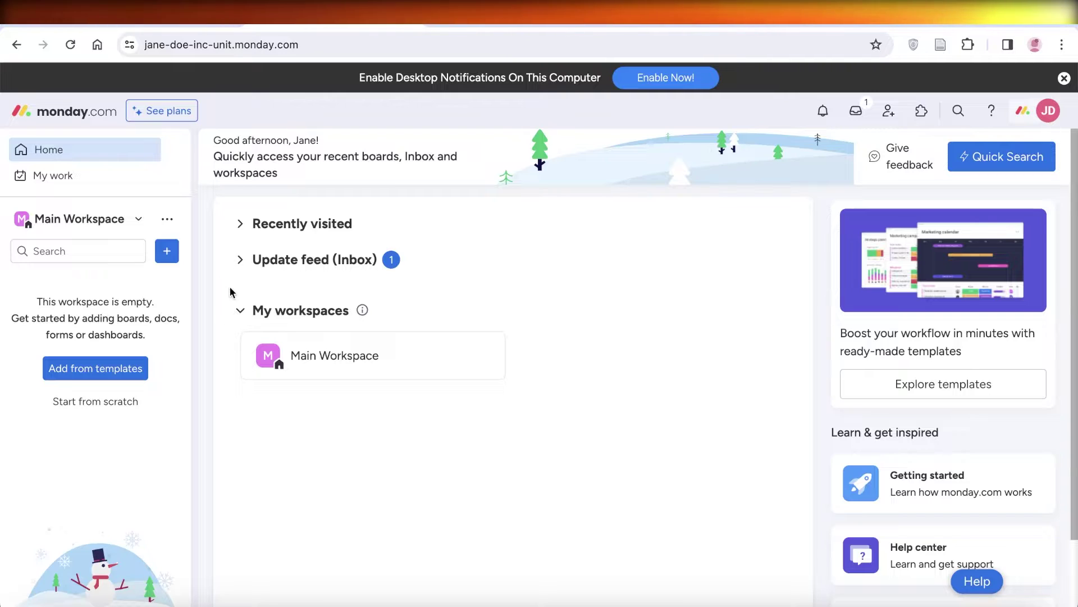
click(237, 310)
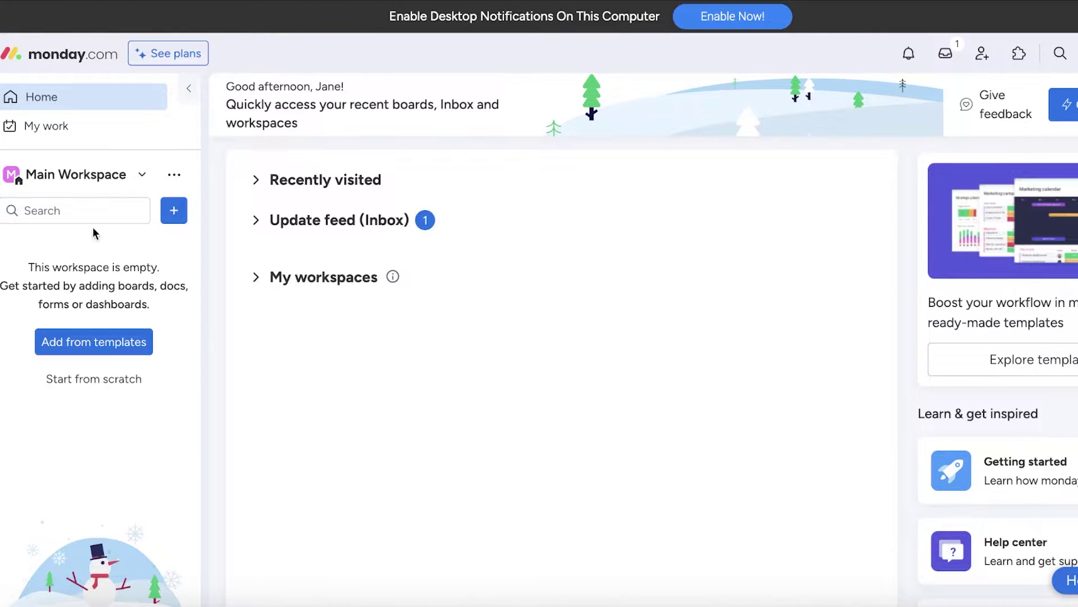
Step: Open Main Workspace and give its icon a red background
click(48, 190)
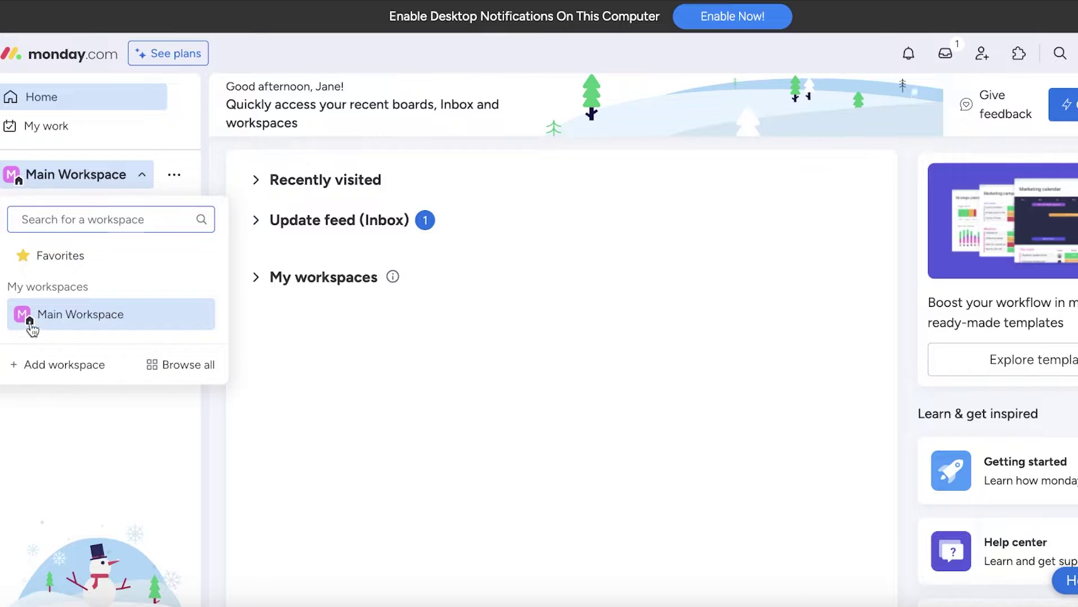
click(29, 321)
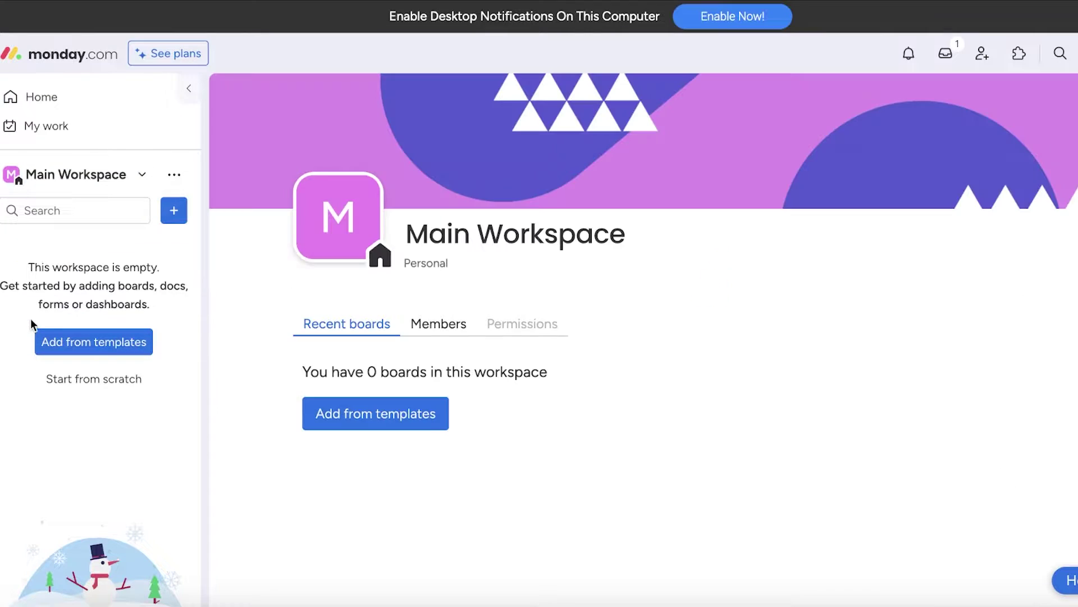
click(342, 222)
click(314, 317)
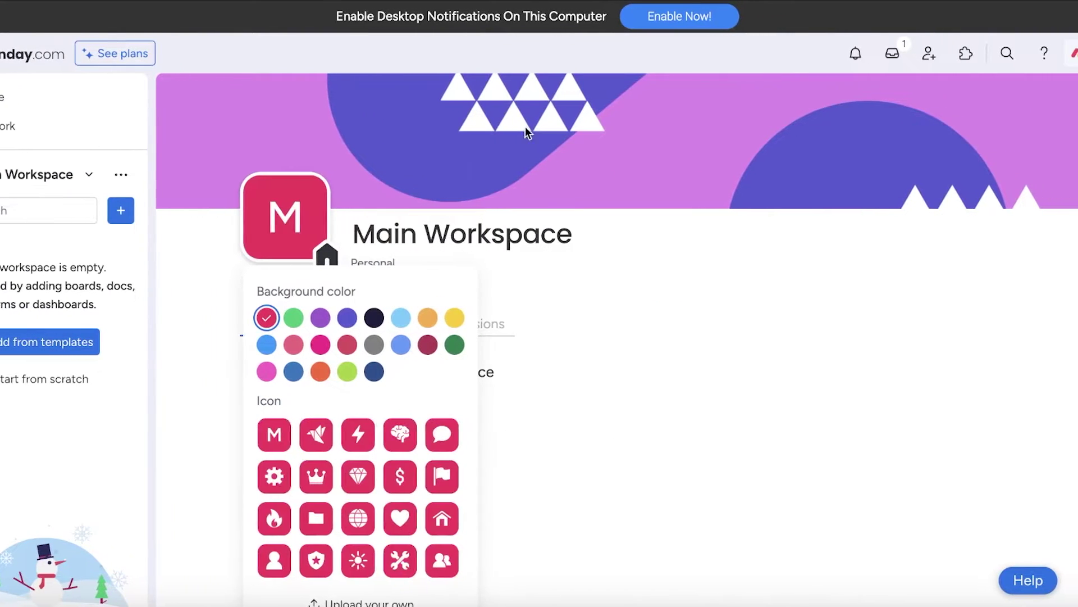
click(420, 193)
Step: Change the workspace cover to solid black
click(1000, 105)
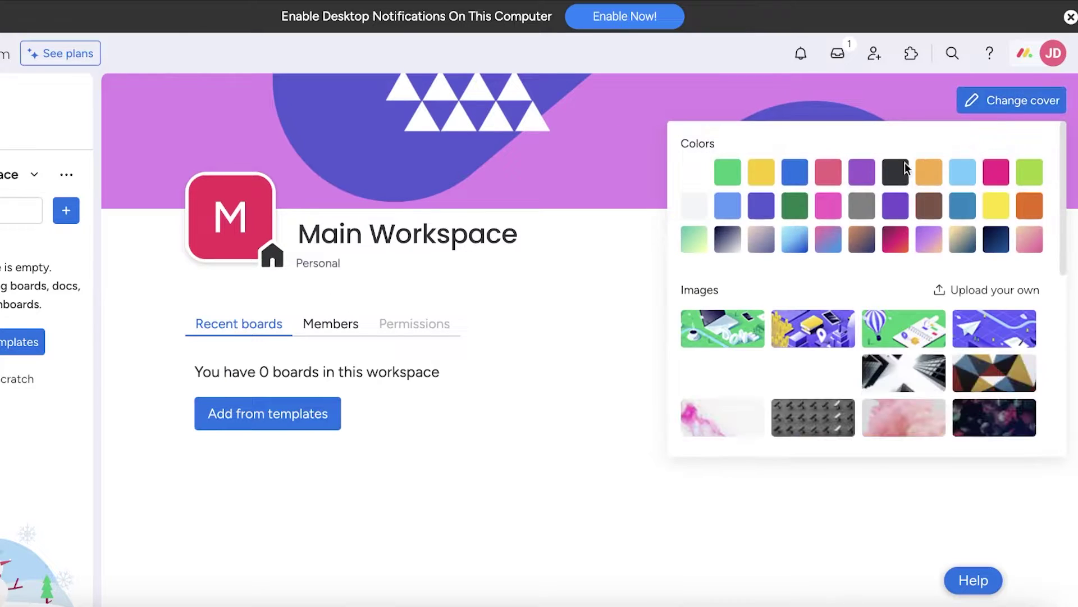
click(780, 180)
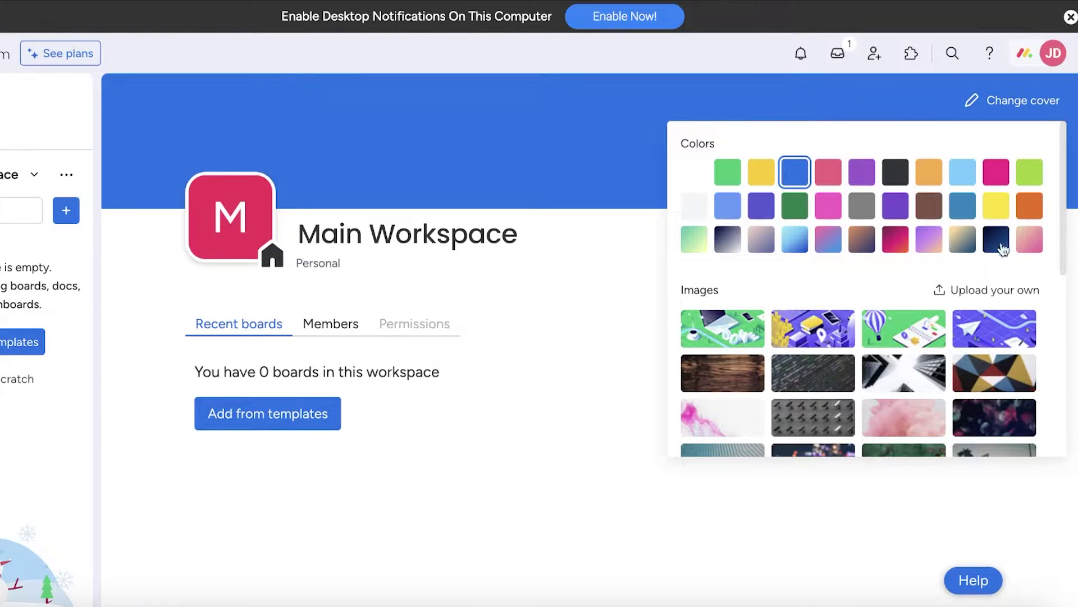
click(1028, 239)
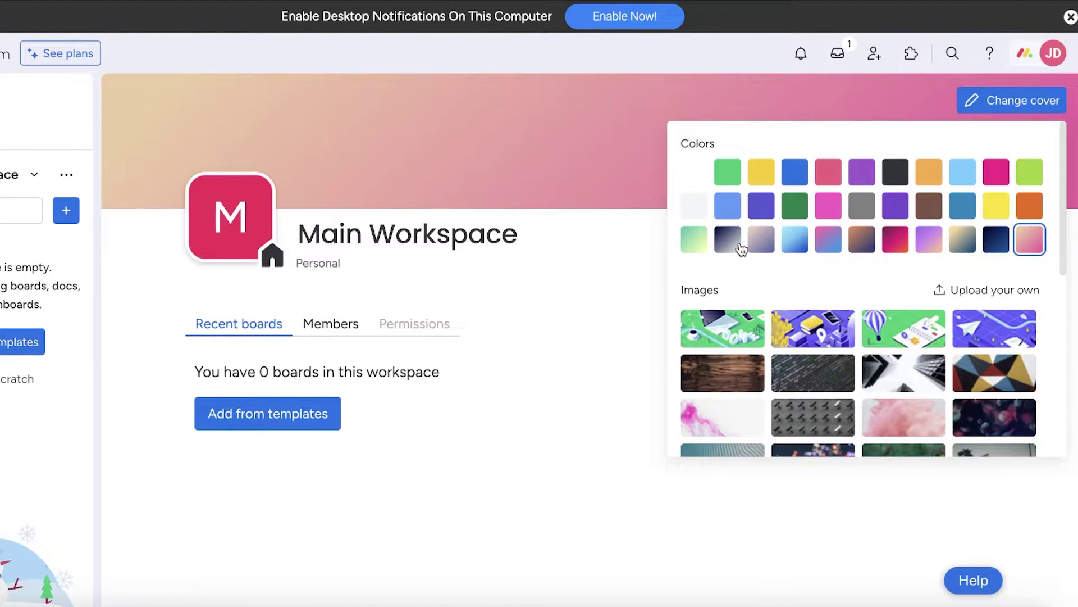
scroll(805, 298, down, 3)
scroll(831, 283, up, 3)
click(828, 171)
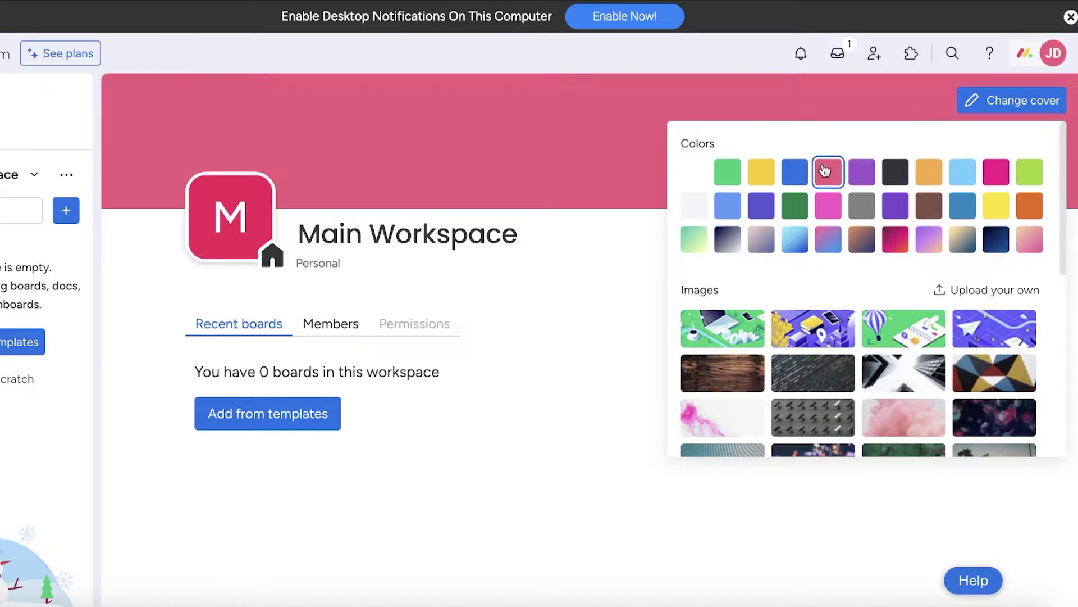
click(895, 171)
click(357, 235)
Step: Rename the workspace from 'Main Workspace' to 'Daily Plans'
triple_click(357, 234)
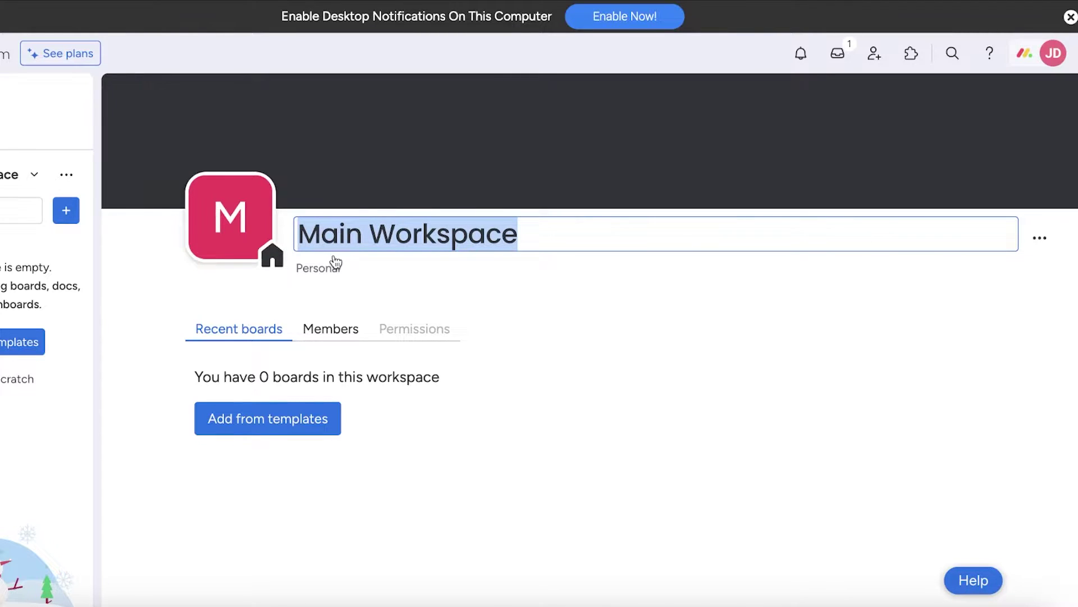
text(Daily)
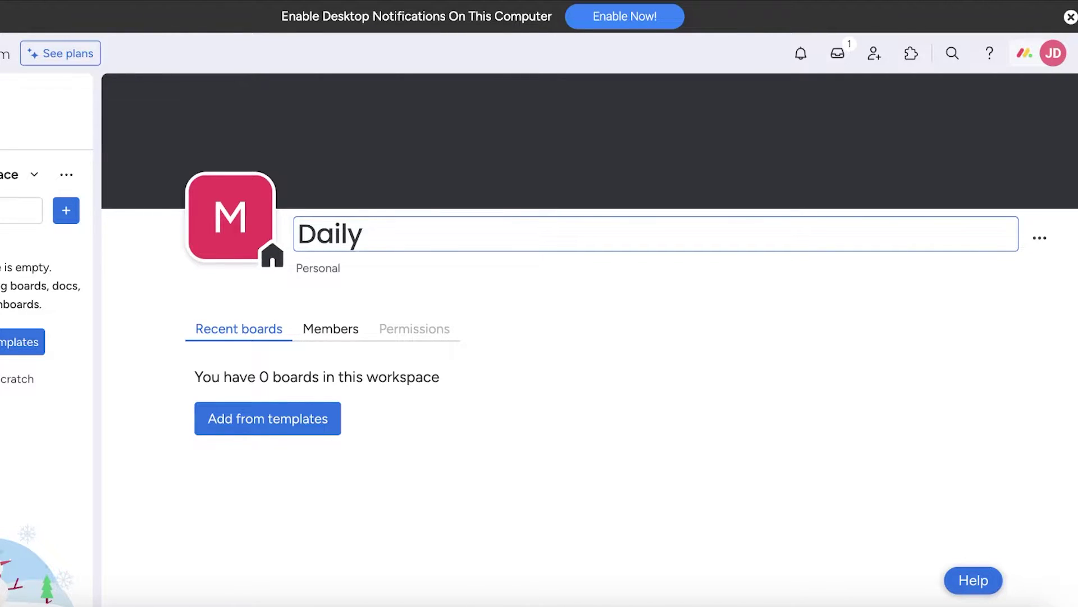
text( W)
key(BackSpace)
text(Plans)
key(Return)
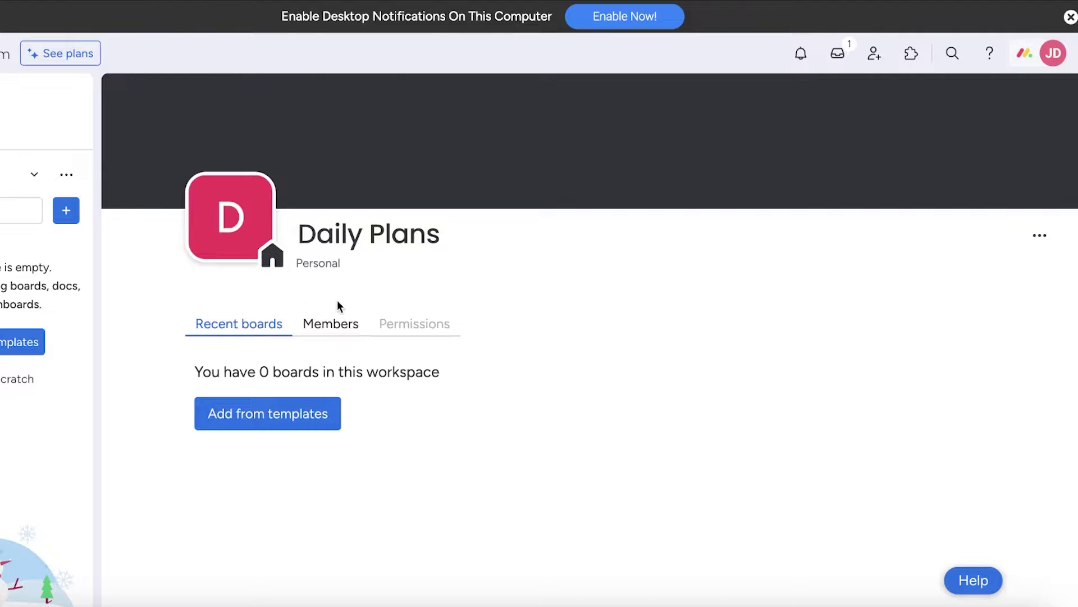
Step: Replace the 'Personal' description with 'My day to day planned in one.'
click(331, 262)
key(ctrl+a)
key(BackSpace)
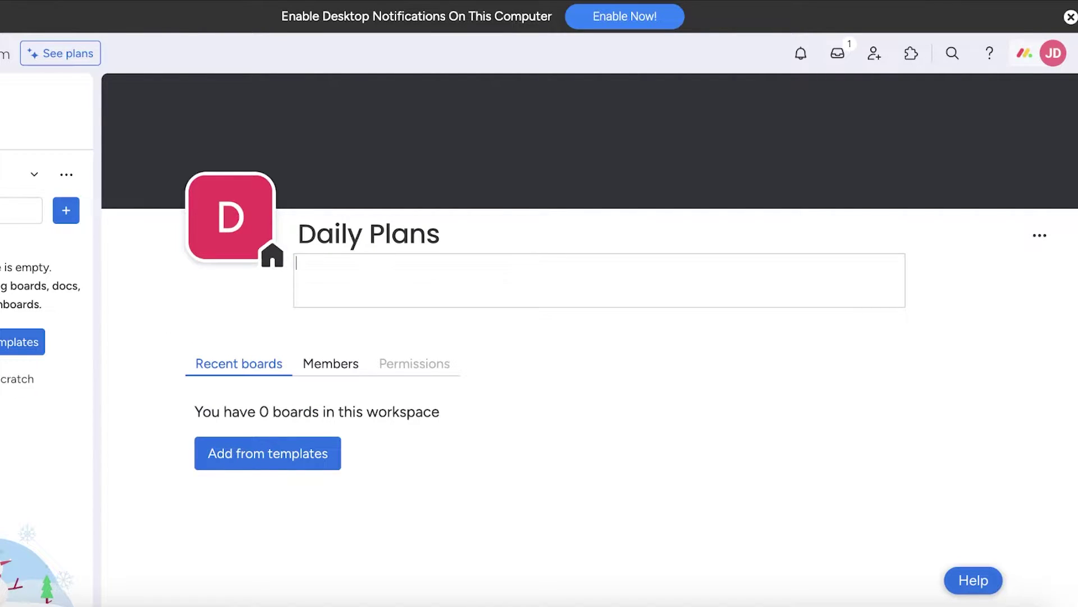
text(My day to day planne)
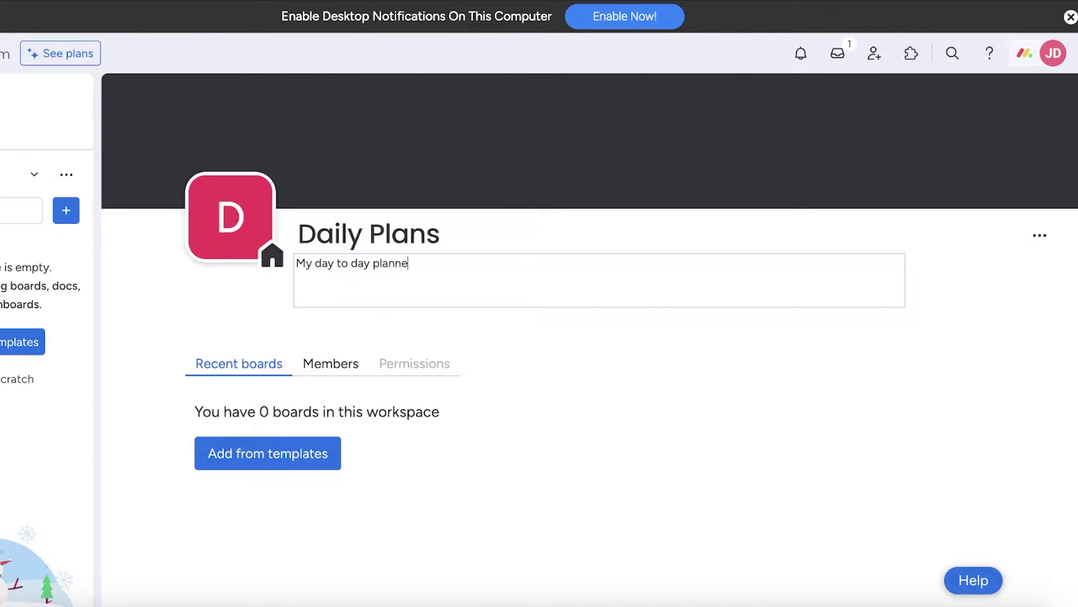
text(r id in one.)
click(505, 405)
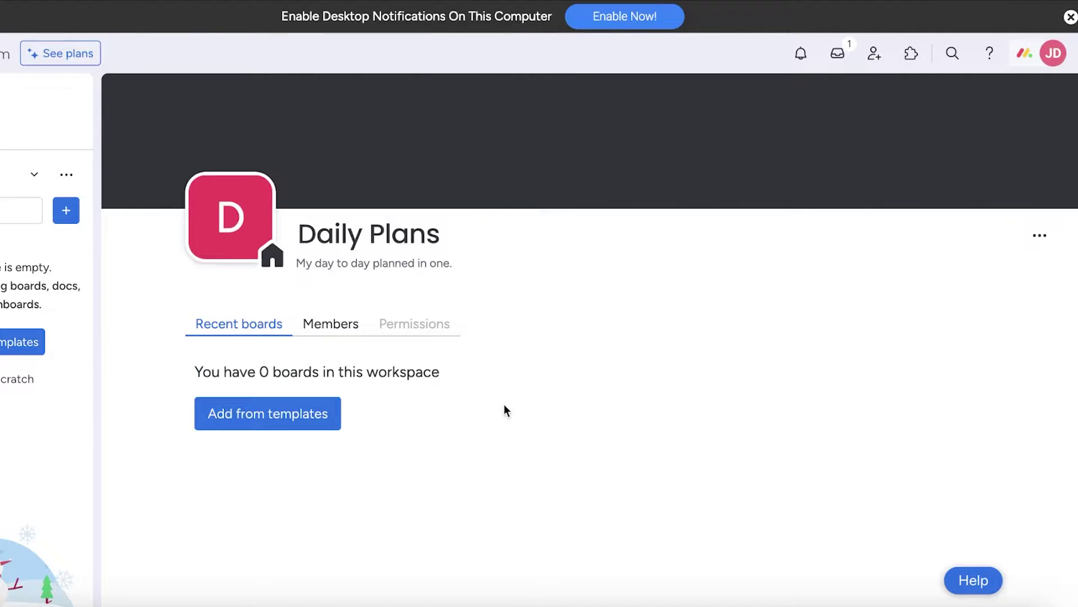
click(328, 328)
click(248, 325)
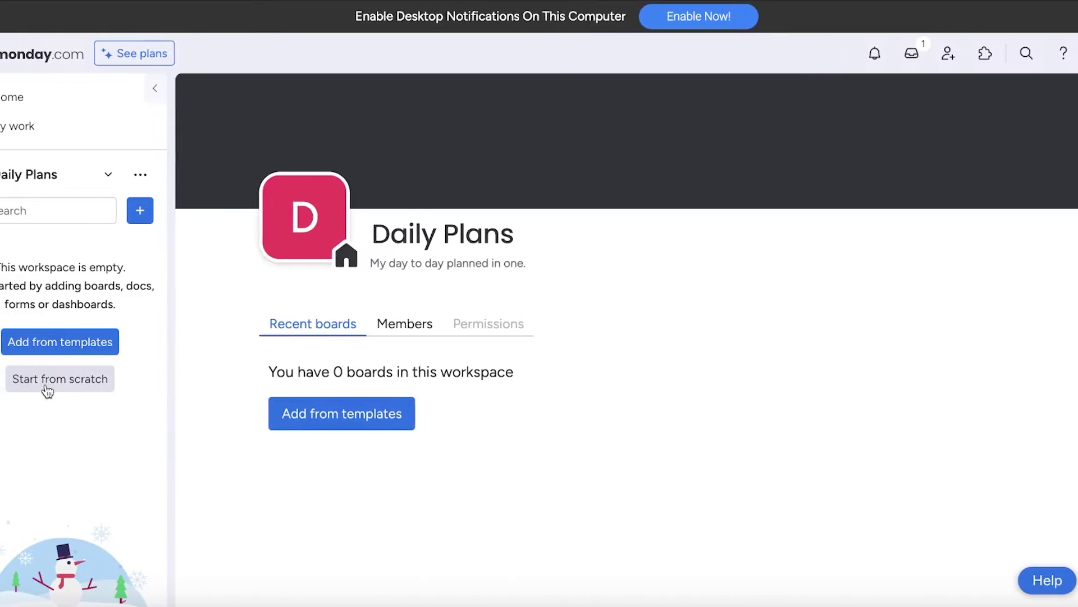
Step: Search all templates for 'daily' and create a board from Daily Work Schedule
click(84, 350)
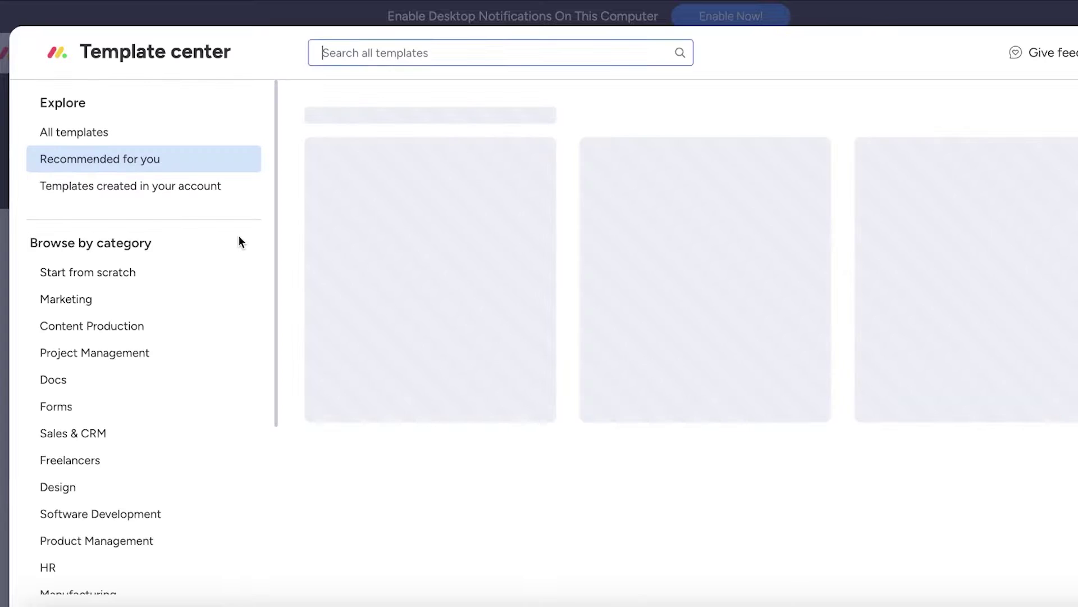
scroll(441, 202, down, 7)
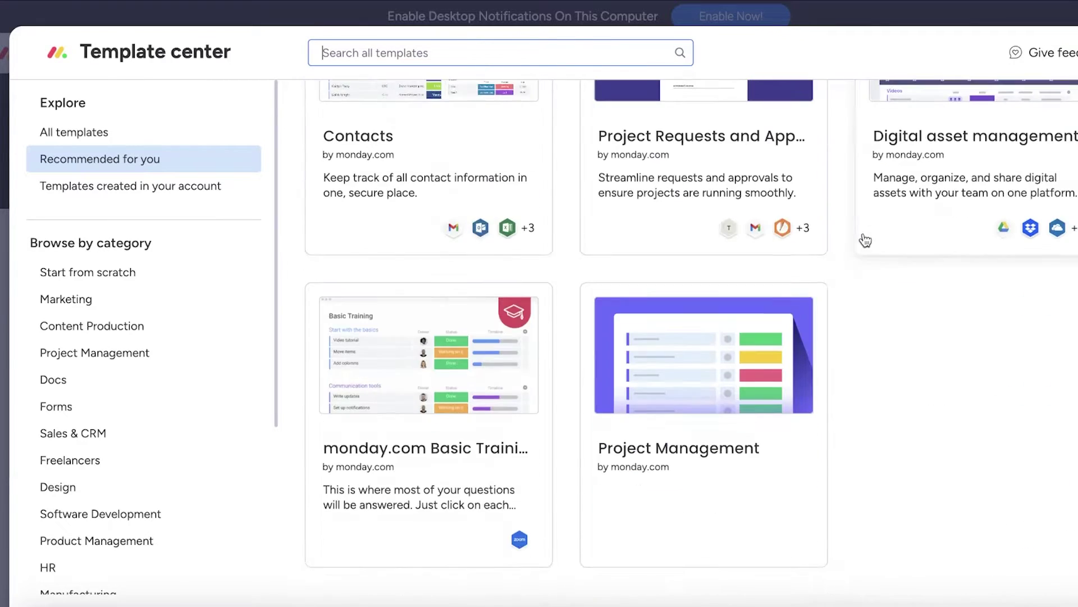
scroll(534, 77, up, 7)
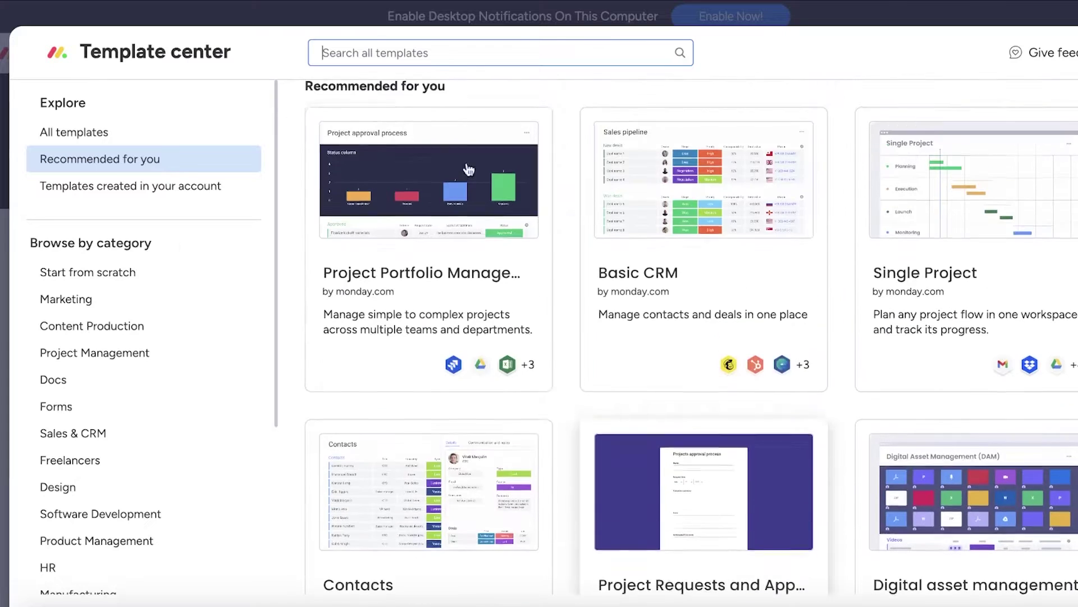
click(147, 135)
click(412, 53)
text(daily)
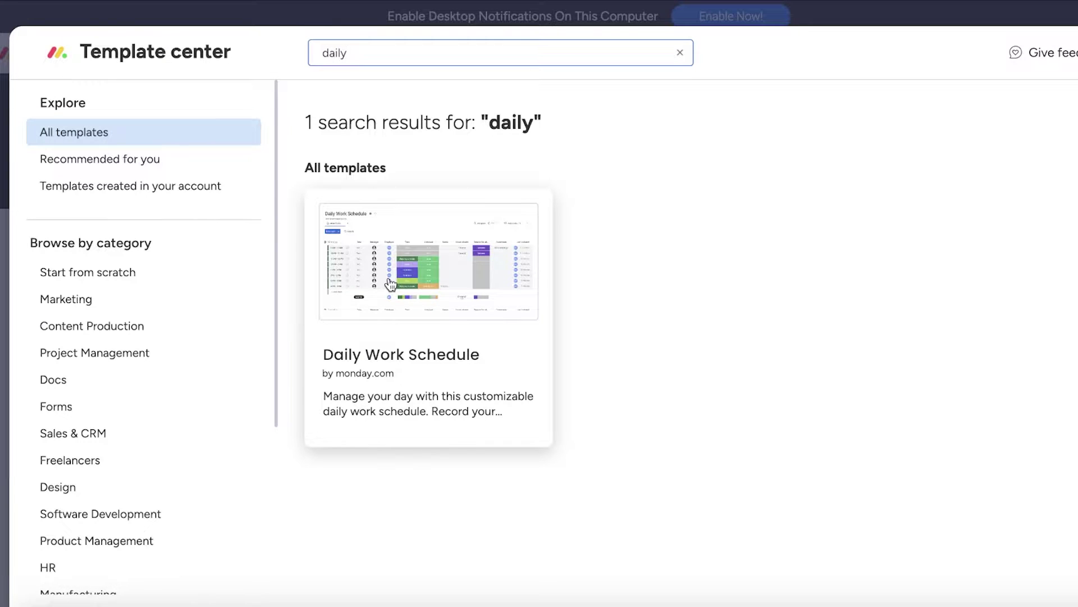
click(390, 284)
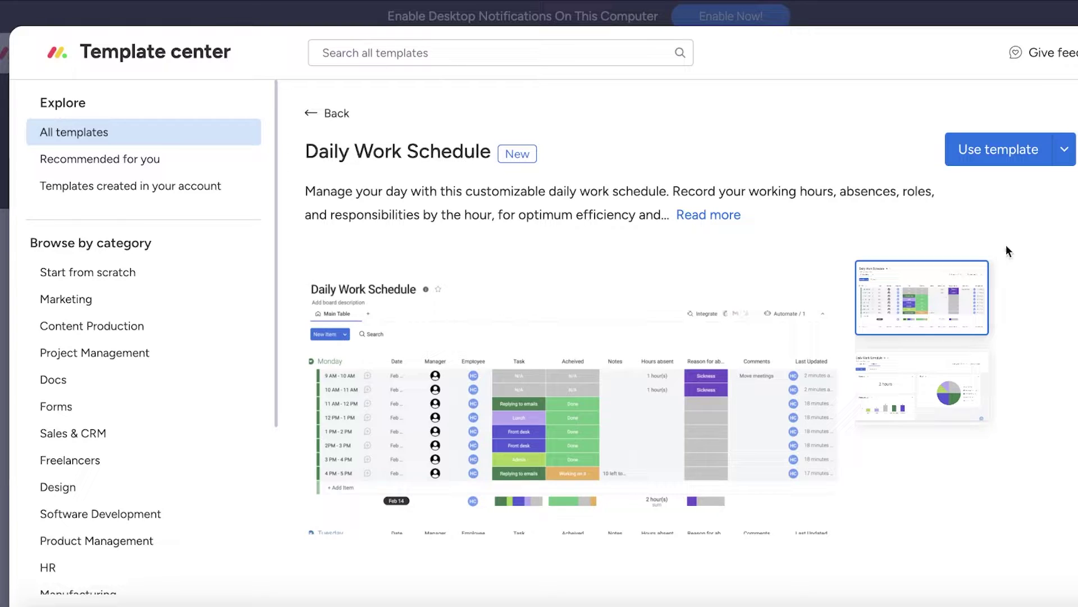
click(990, 151)
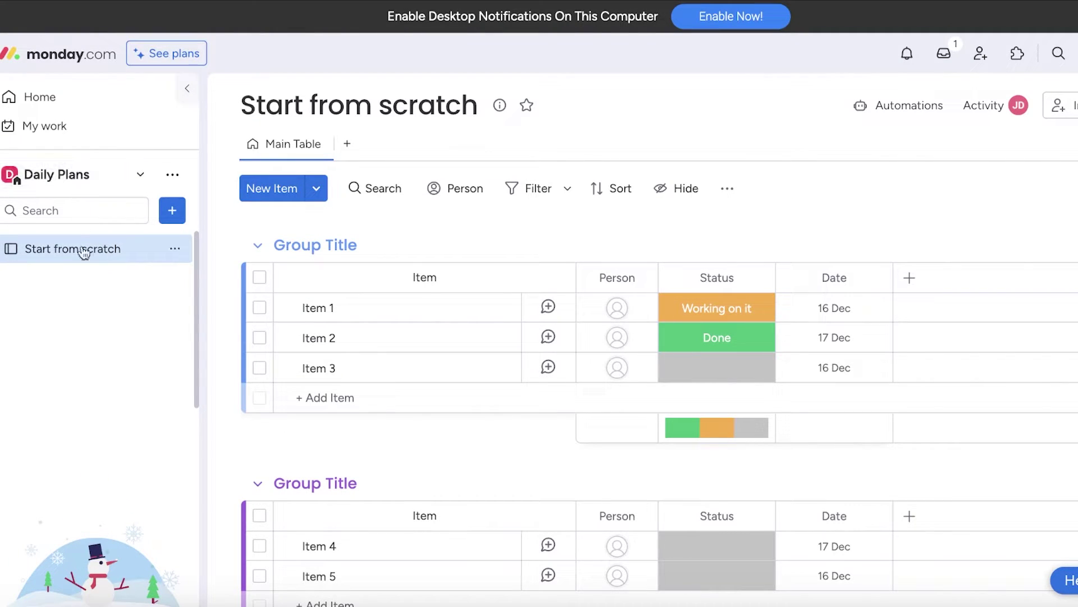
Step: Retitle the 'Start from scratch' board in the sidebar as 'Daily Schedule'
click(178, 250)
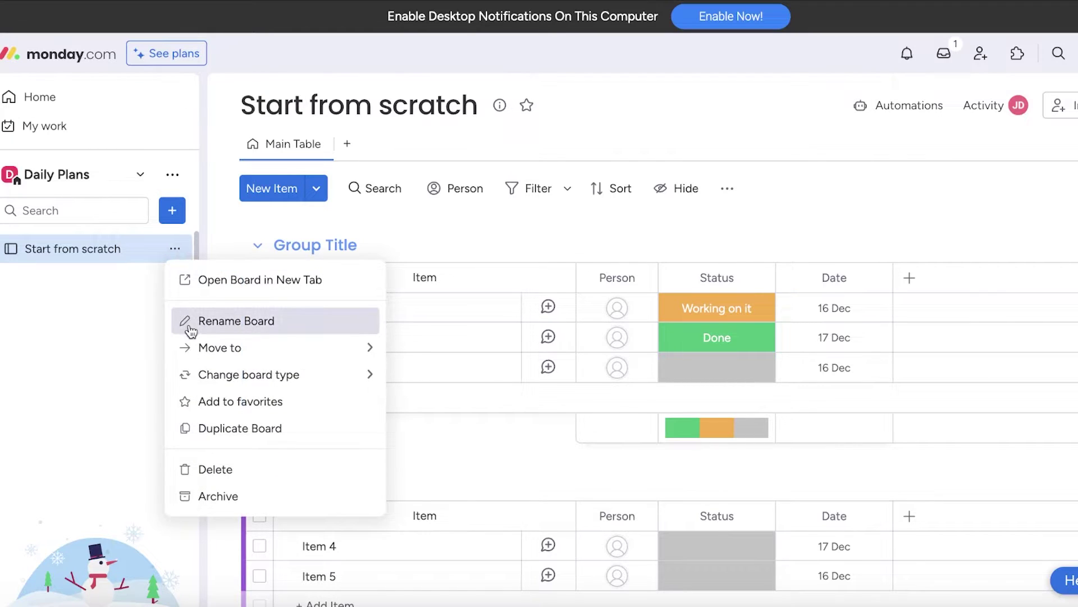
click(188, 321)
key(Return)
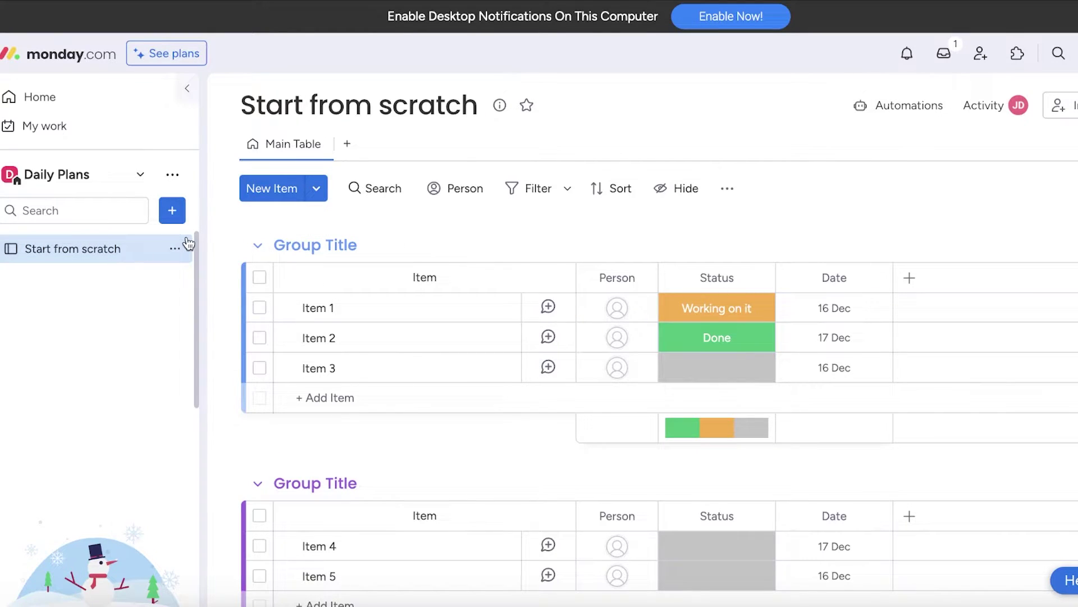
click(178, 253)
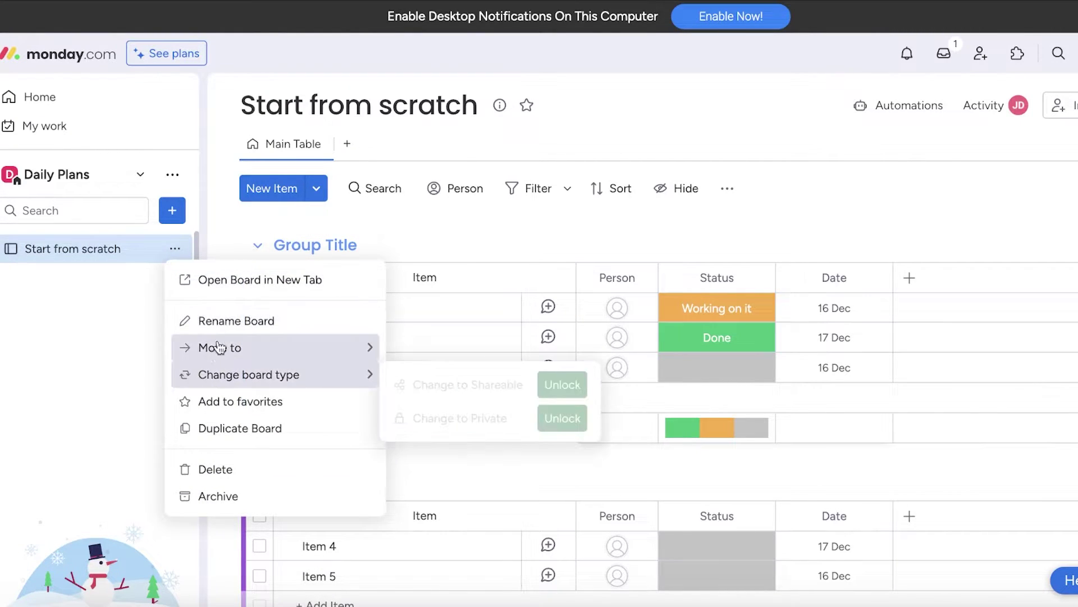
click(225, 332)
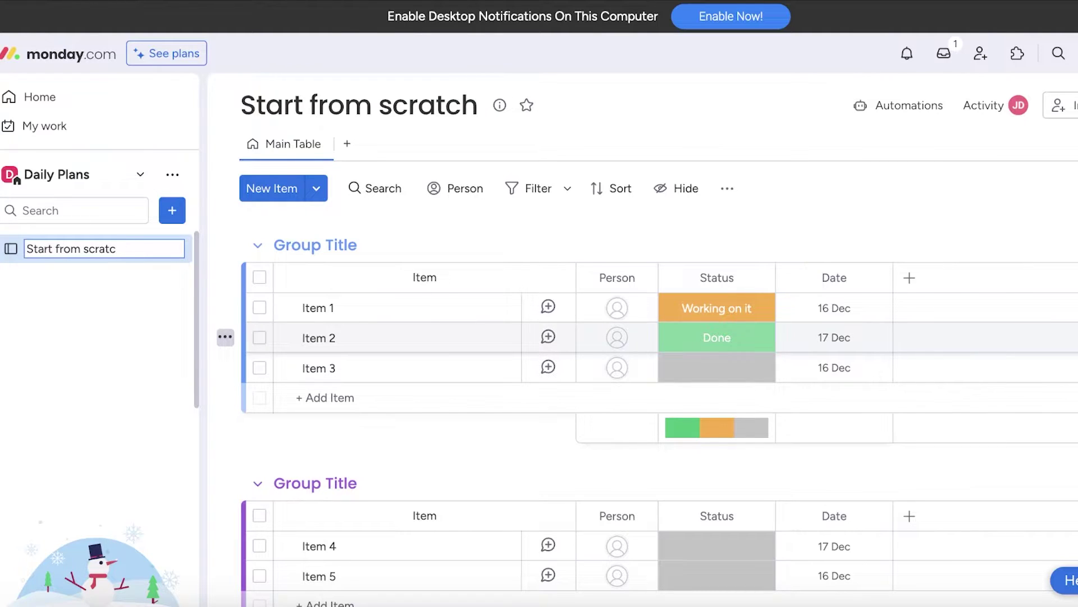
key(BackSpace)
key(BackSpace)
key(BackSpace)
key(BackSpace)
key(BackSpace)
key(BackSpace)
key(BackSpace)
key(BackSpace)
key(BackSpace)
key(BackSpace)
key(BackSpace)
key(BackSpace)
key(BackSpace)
key(BackSpace)
text(Daily Schedule)
click(112, 456)
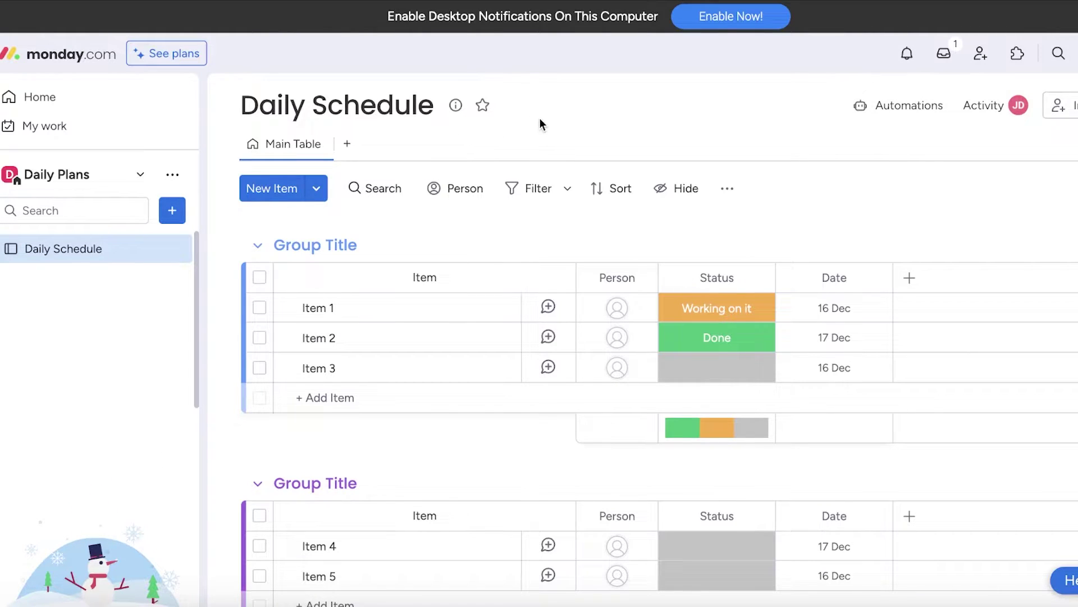
Step: Clear the first group's title, then bring up the board view types list
scroll(312, 252, down, 3)
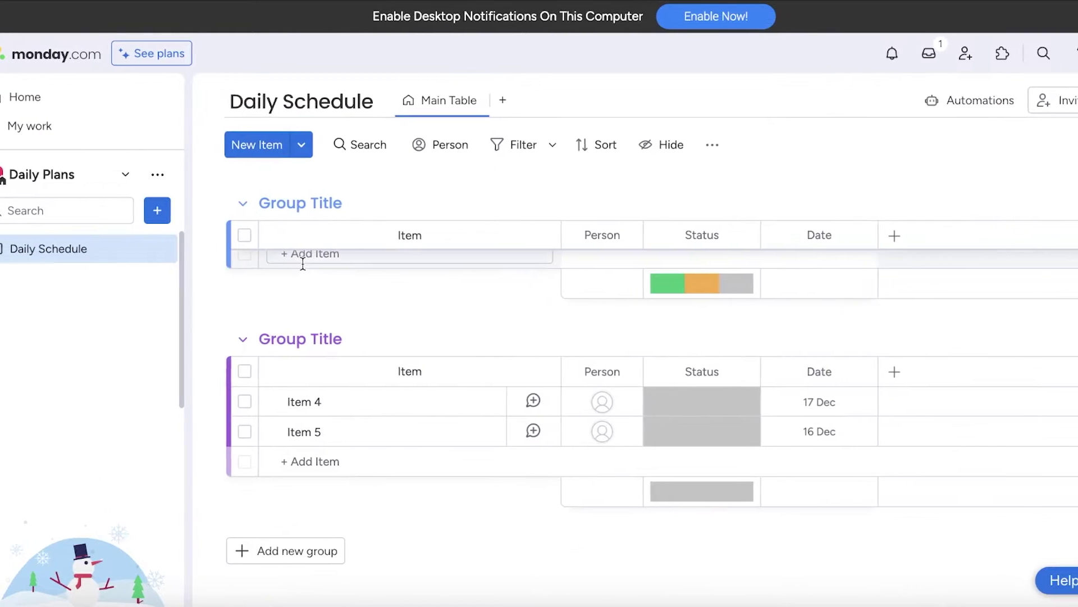
scroll(286, 324, up, 3)
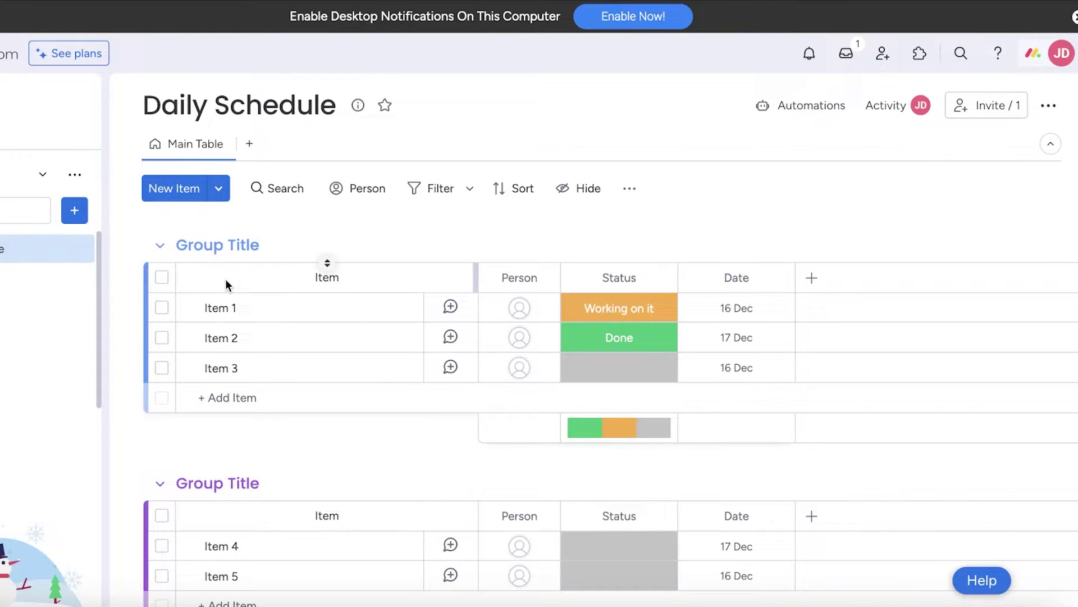
double_click(230, 246)
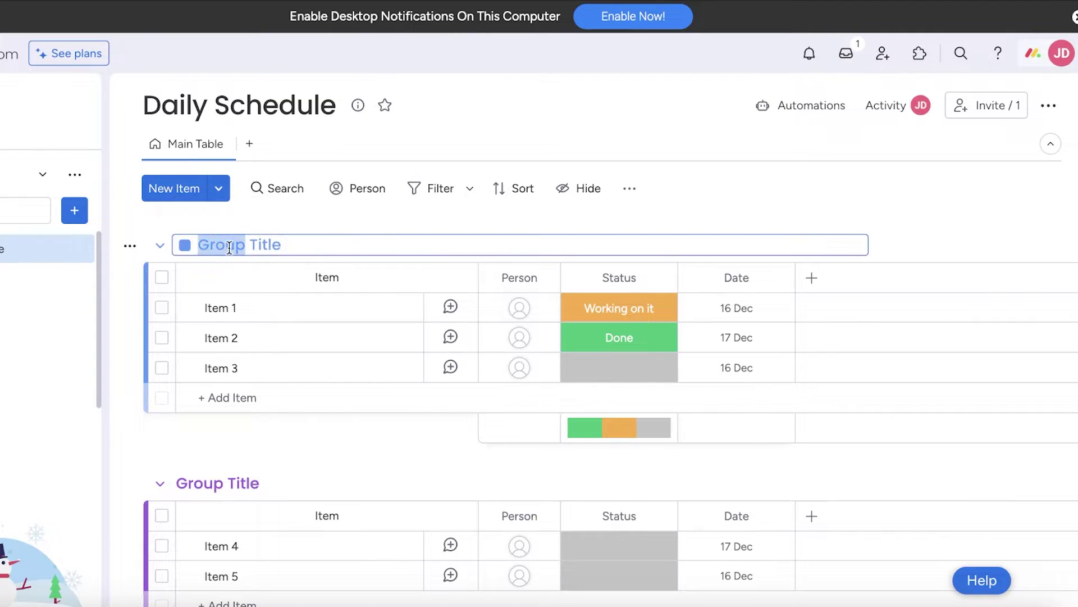
key(ctrl+a)
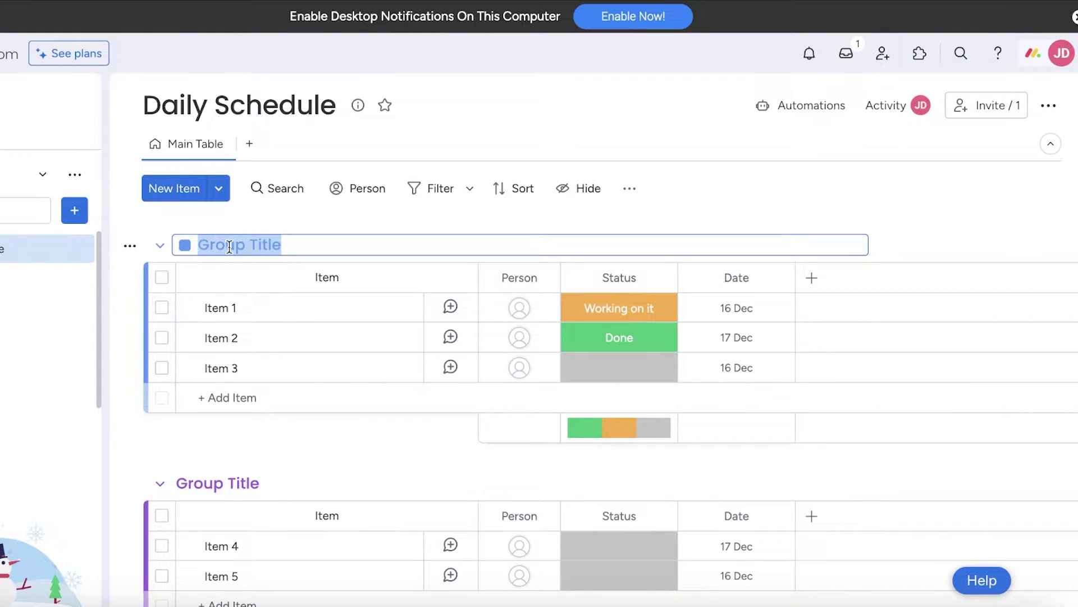
key(BackSpace)
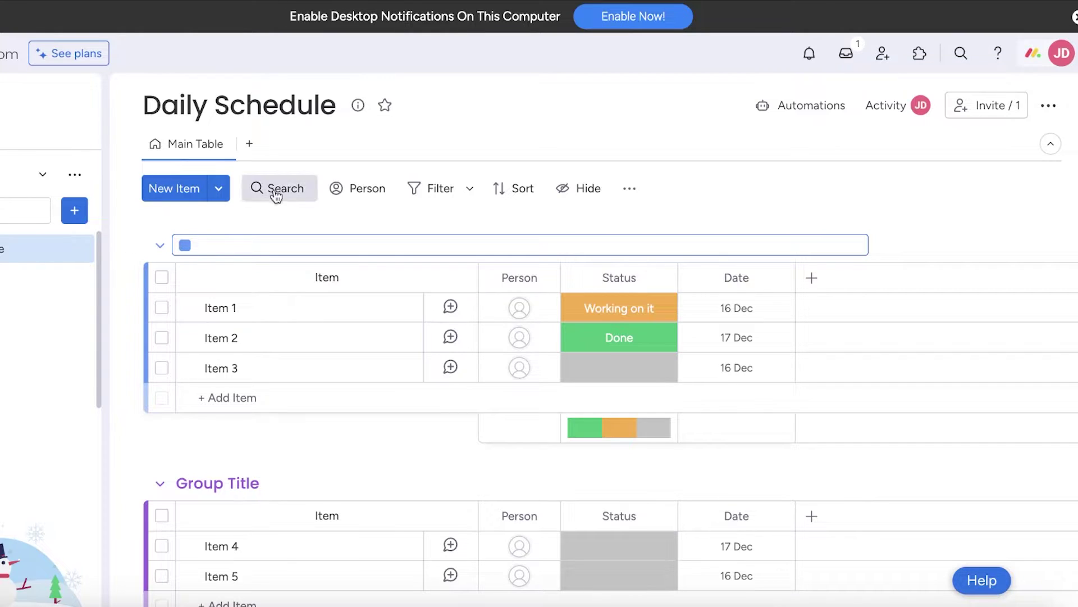
click(249, 143)
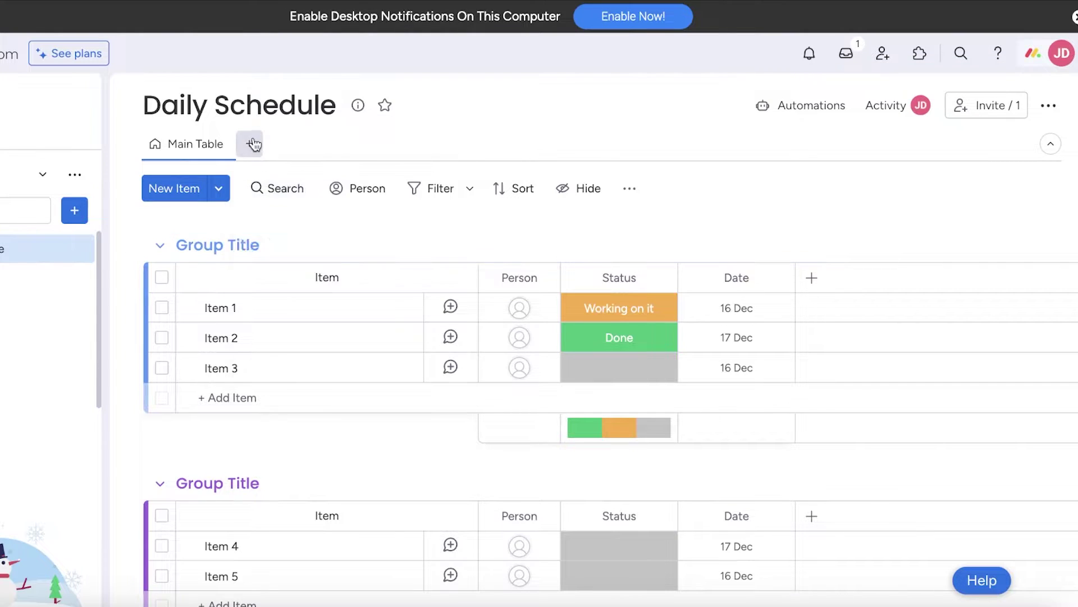
Step: Add a Kanban view to the board and name it 'Time Blocking'
click(423, 129)
click(248, 146)
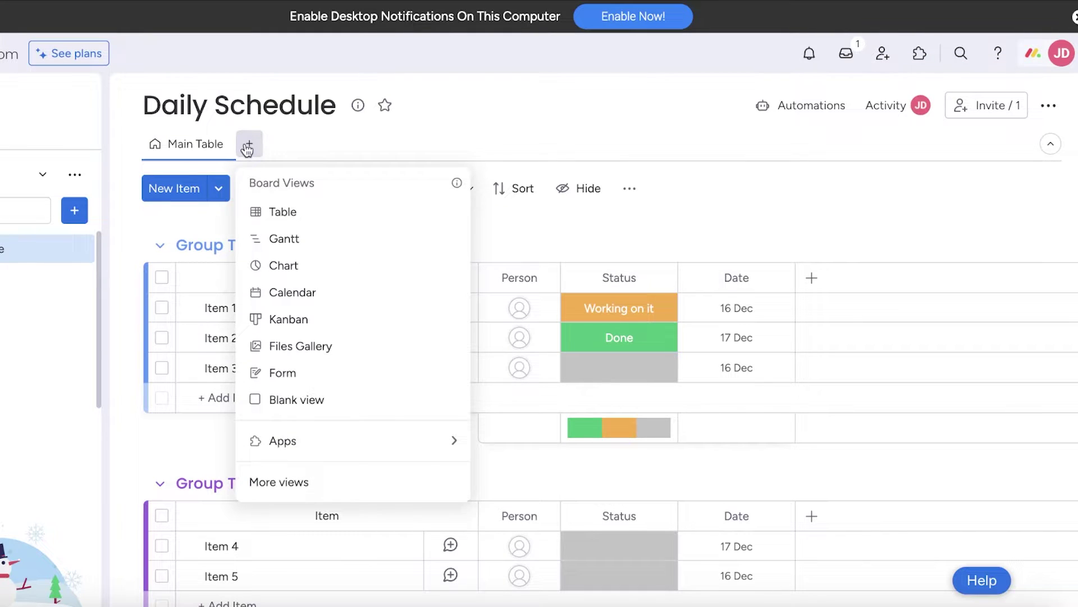
click(252, 321)
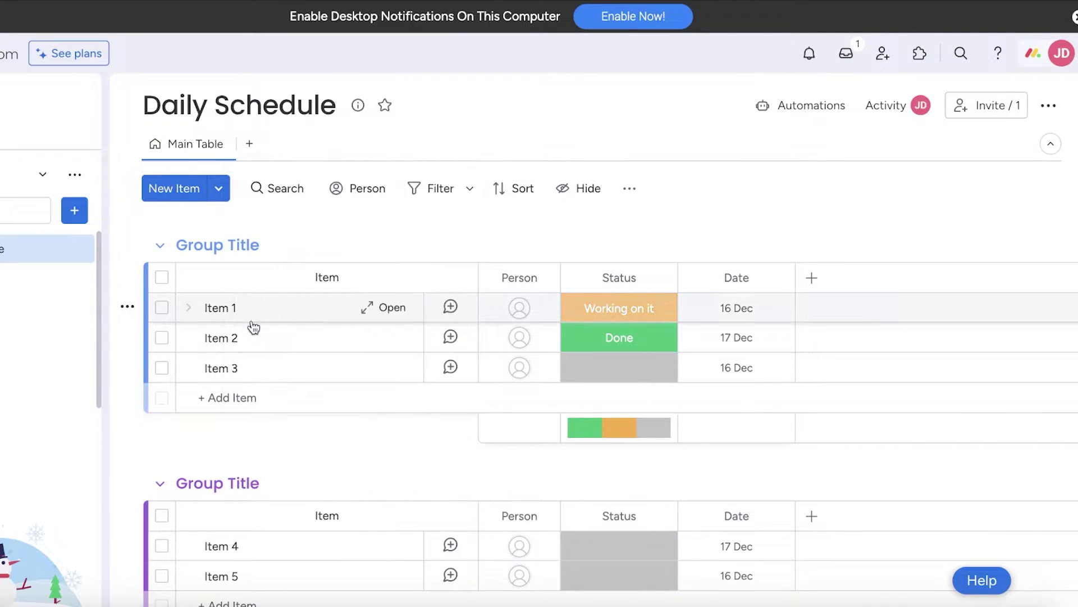
key(BackSpace)
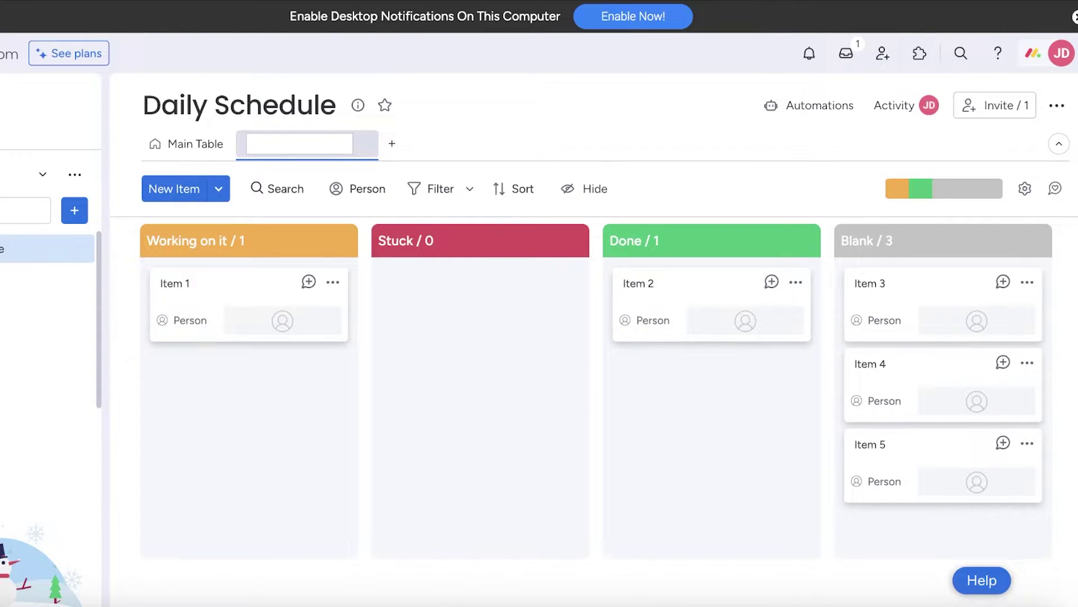
text(Time Blocking)
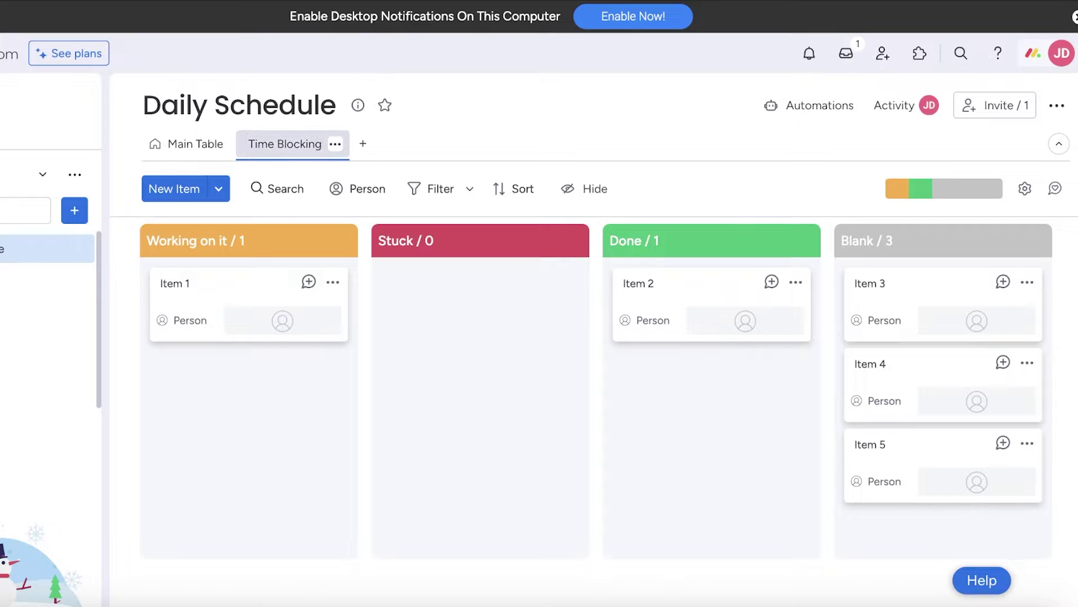
key(Return)
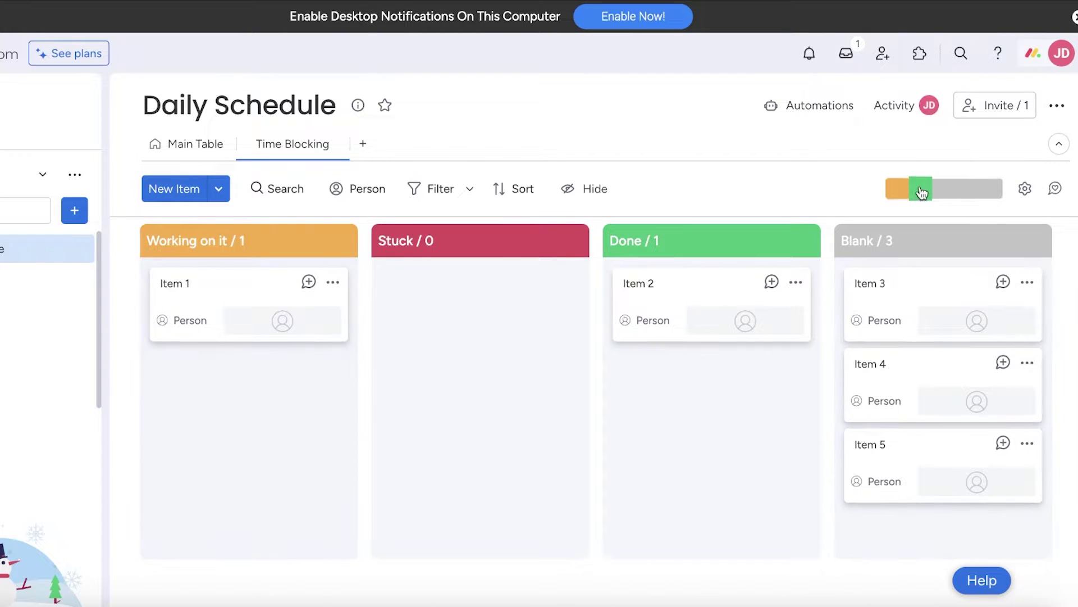
Step: Keep Status as the Kanban column and add a new card under Working on it
click(1029, 189)
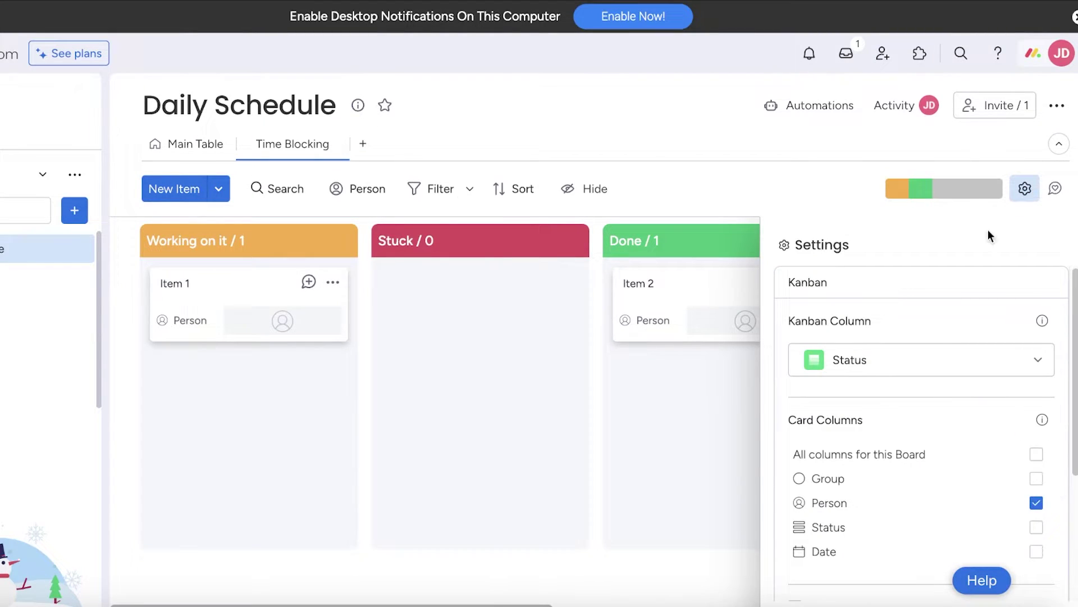
scroll(899, 438, down, 1)
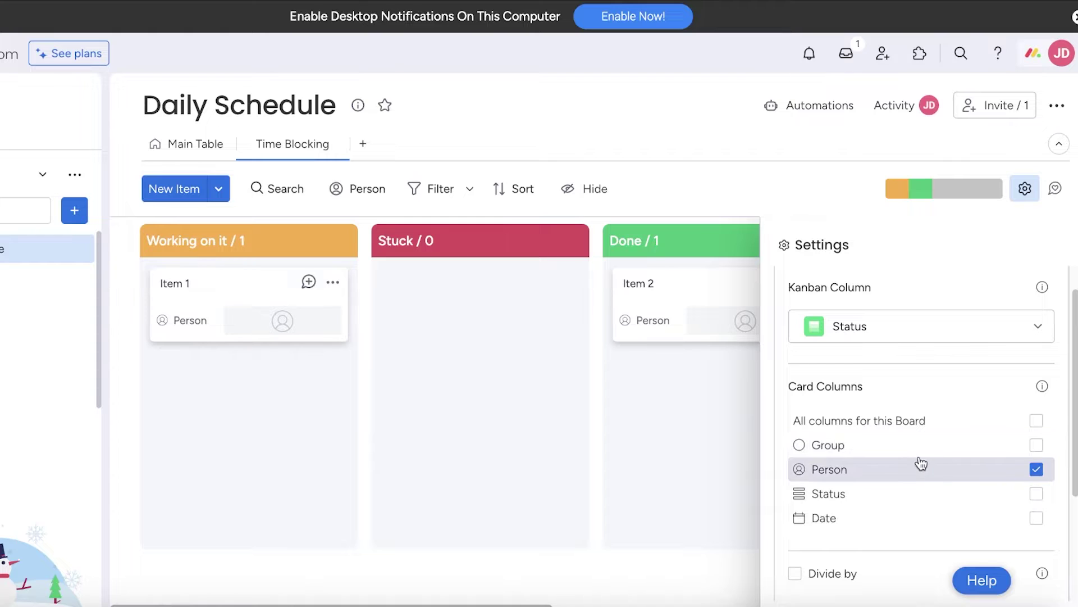
click(894, 326)
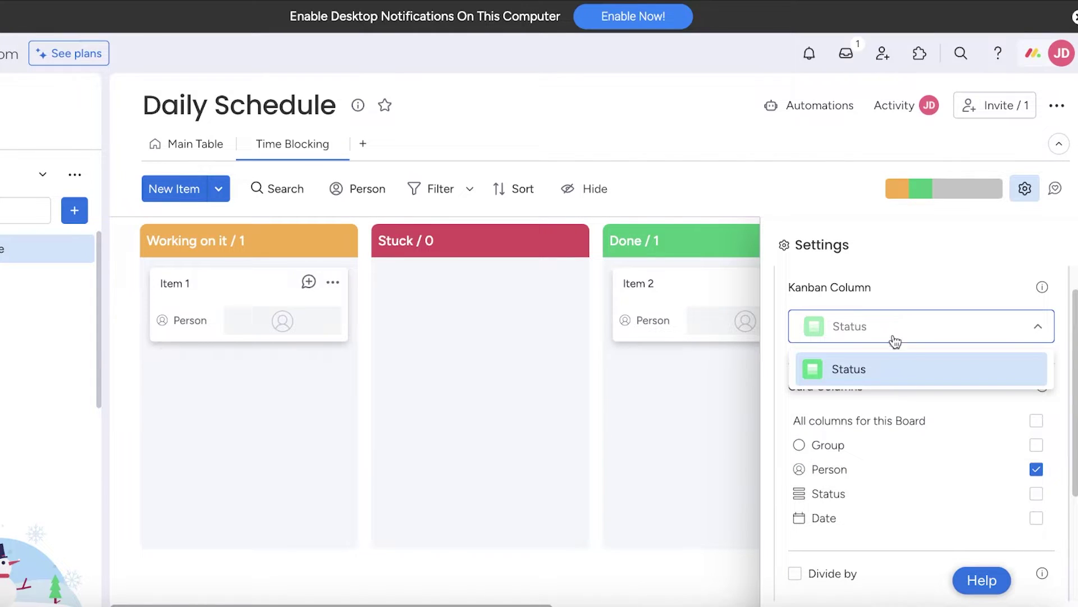
click(881, 369)
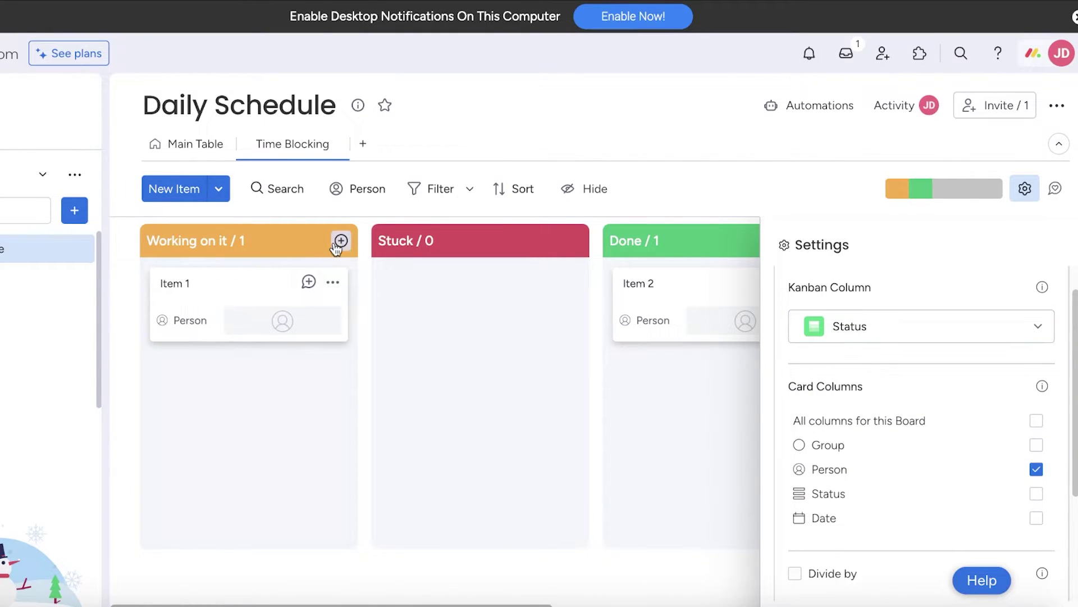
click(340, 242)
Step: Remove Person from the Time Blocking card columns
click(216, 146)
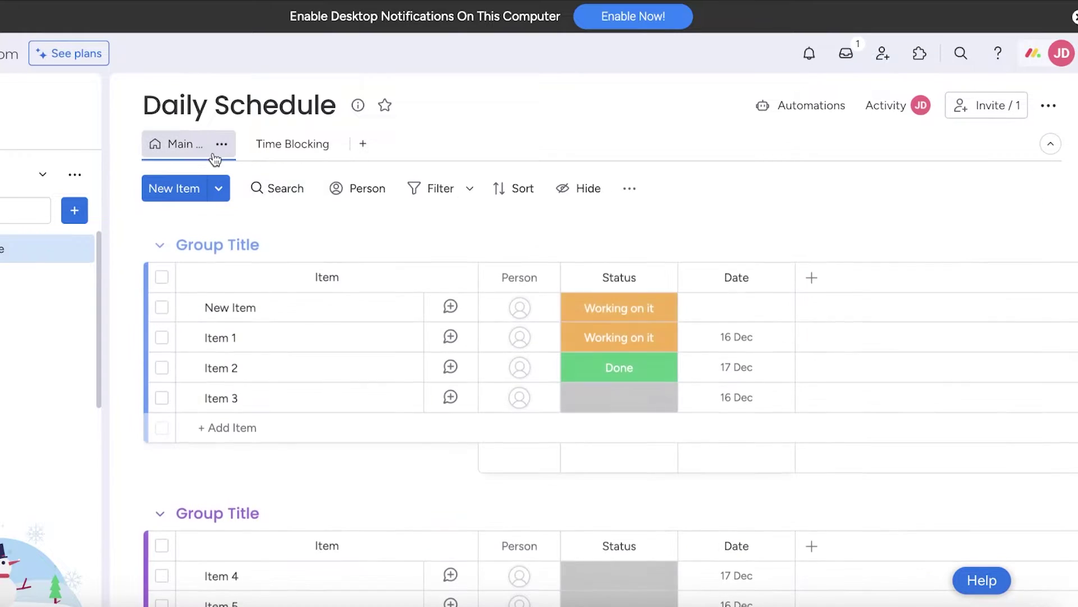
double_click(221, 247)
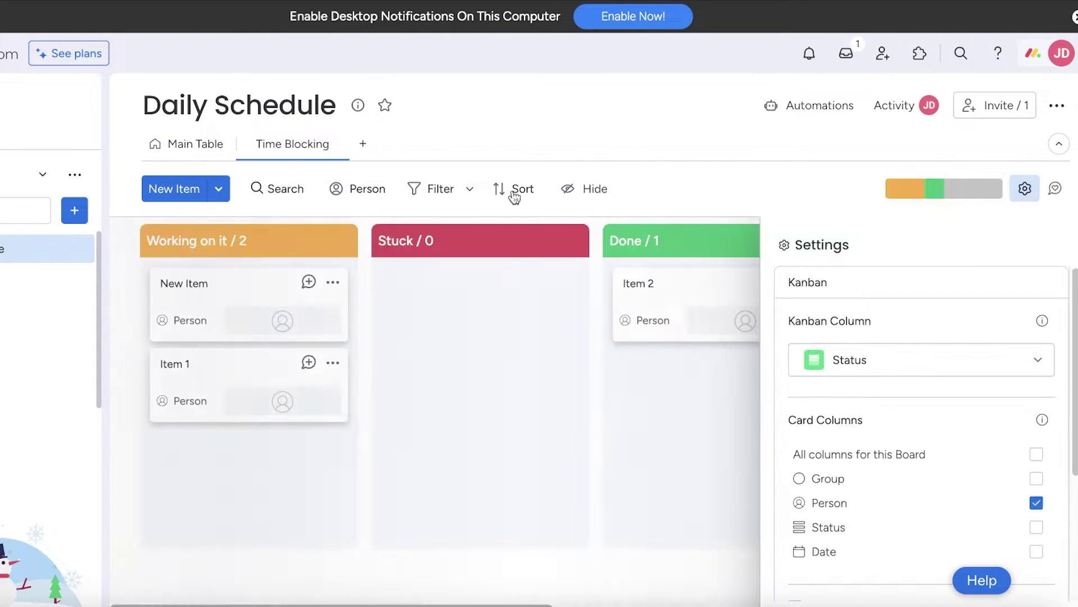
click(885, 360)
scroll(872, 397, down, 3)
click(871, 398)
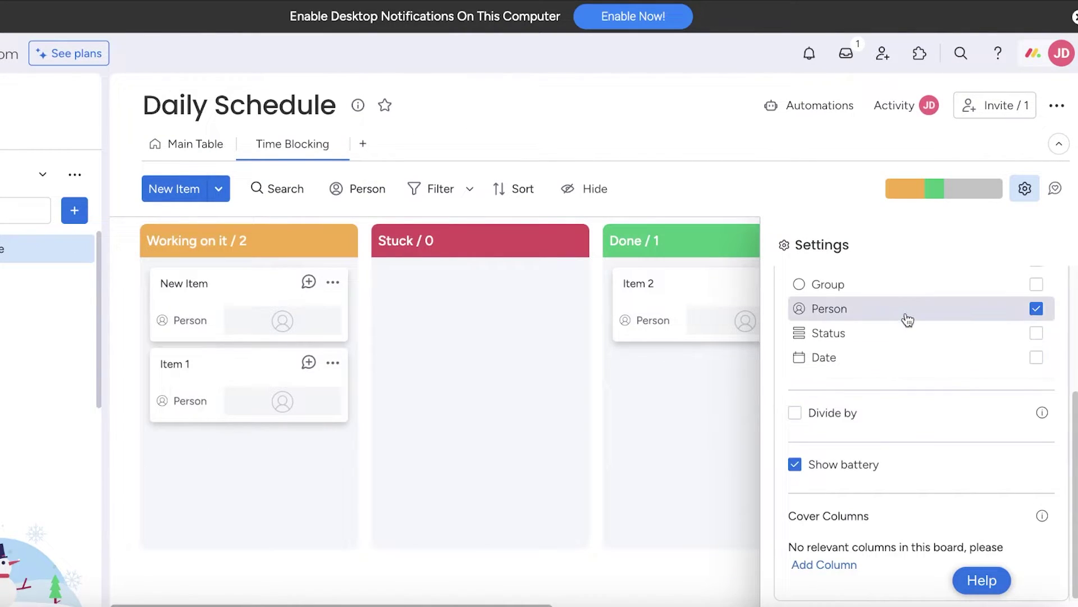
click(870, 362)
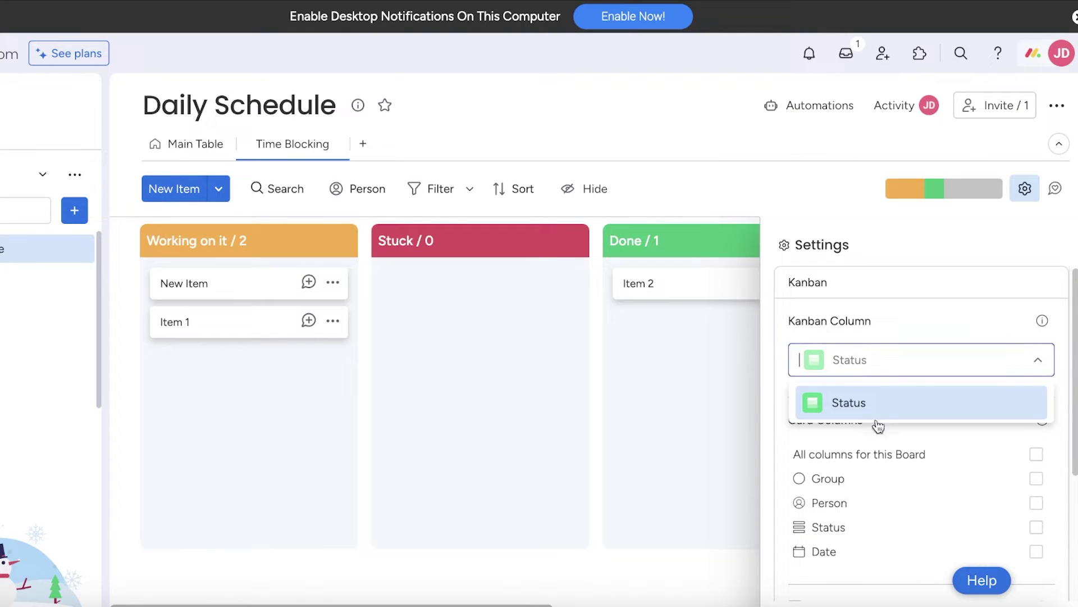
click(874, 456)
click(877, 456)
click(869, 456)
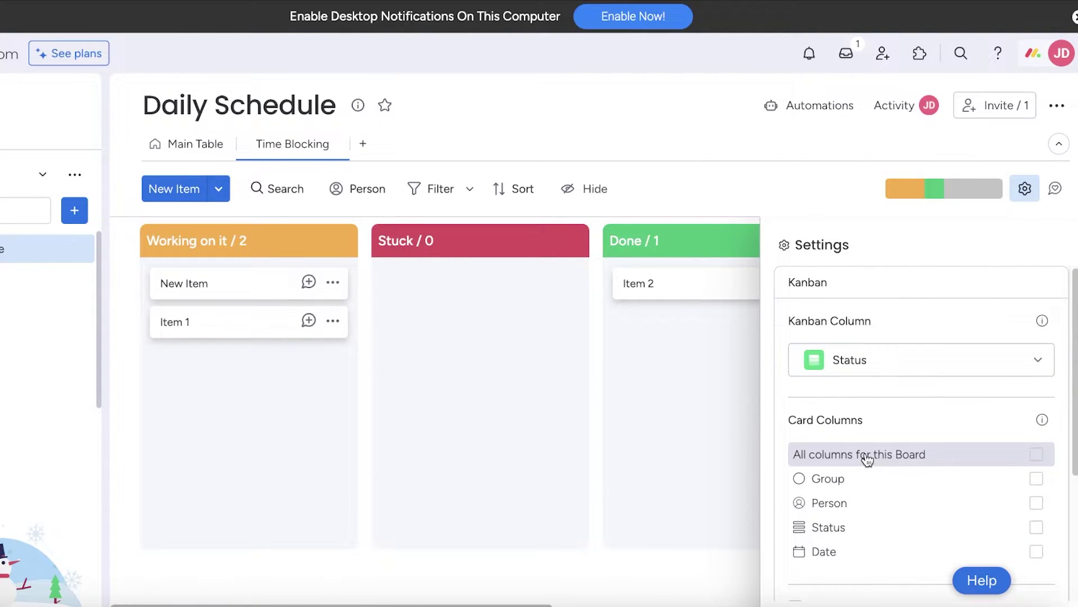
Step: Return to Main Table and start retitling the first group as 'Tasks'
scroll(868, 459, down, 3)
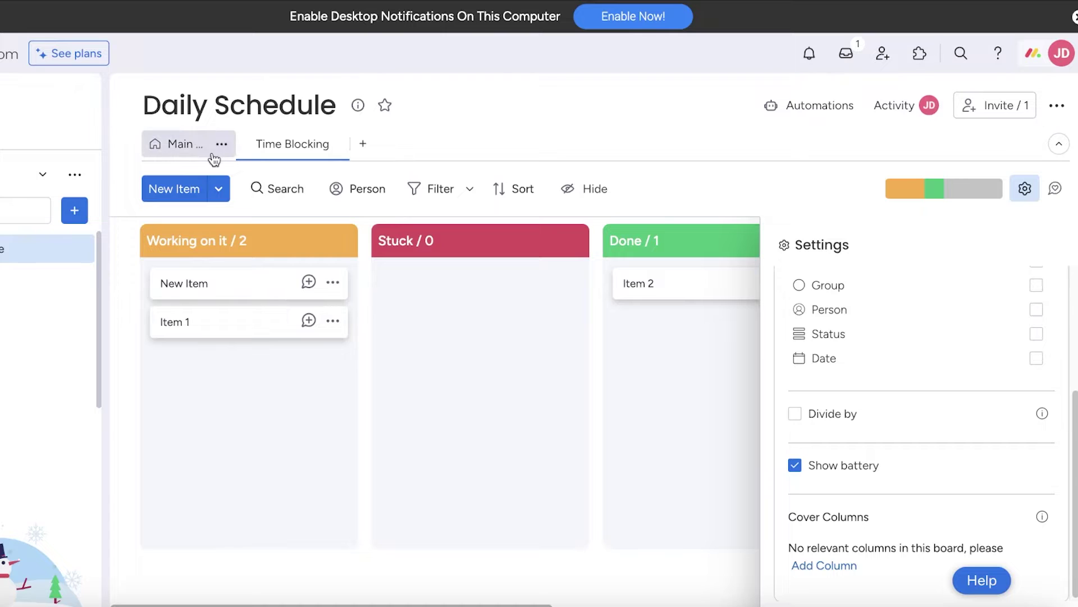
click(211, 153)
click(254, 242)
Step: Rename the second group to 'Meetings'
key(BackSpace)
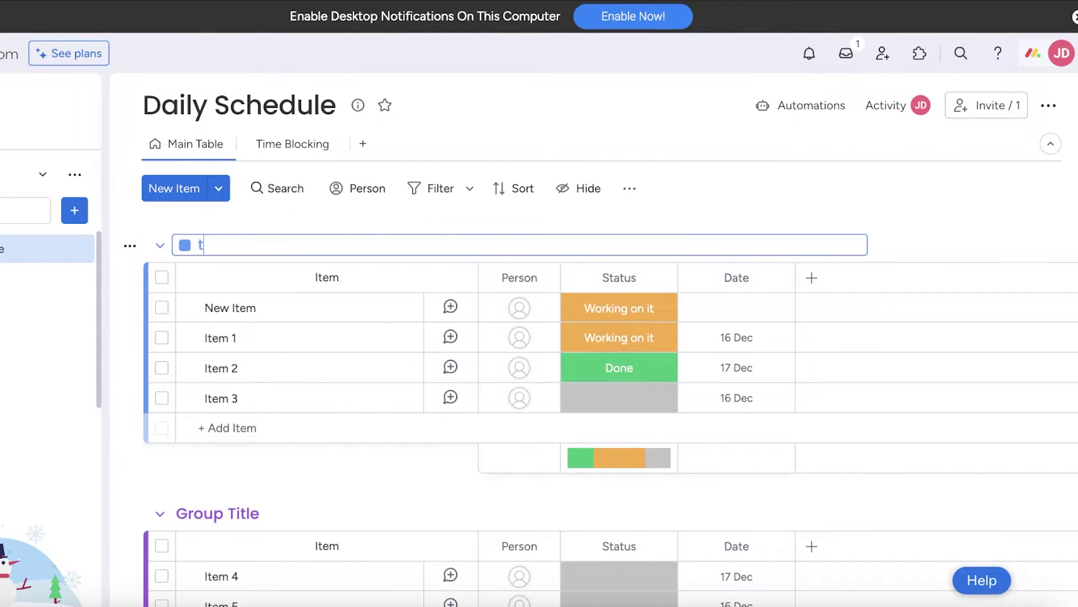
click(229, 513)
text(Meetings)
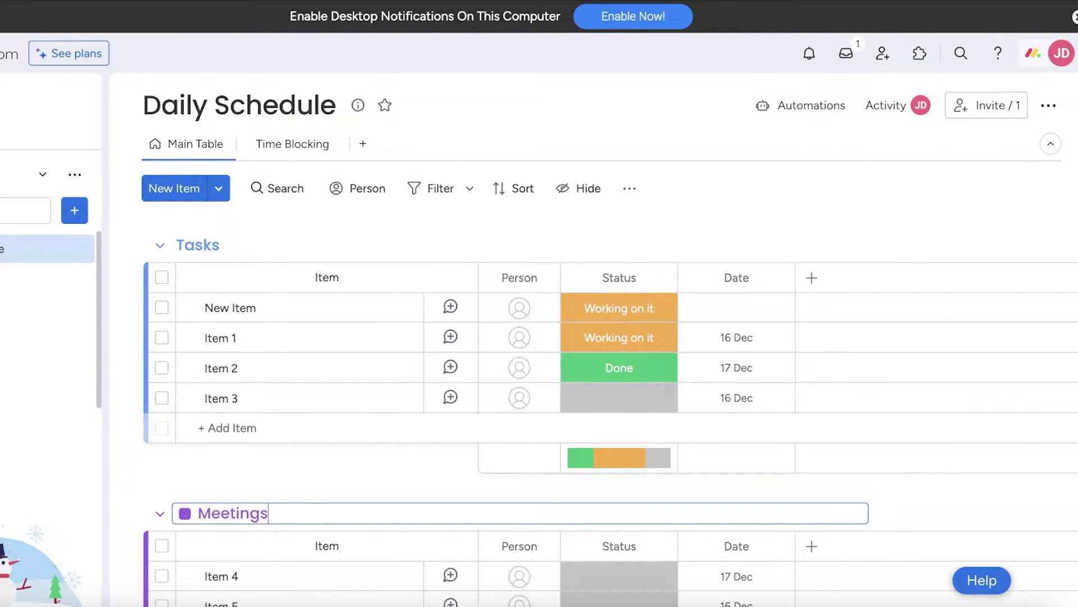
key(Return)
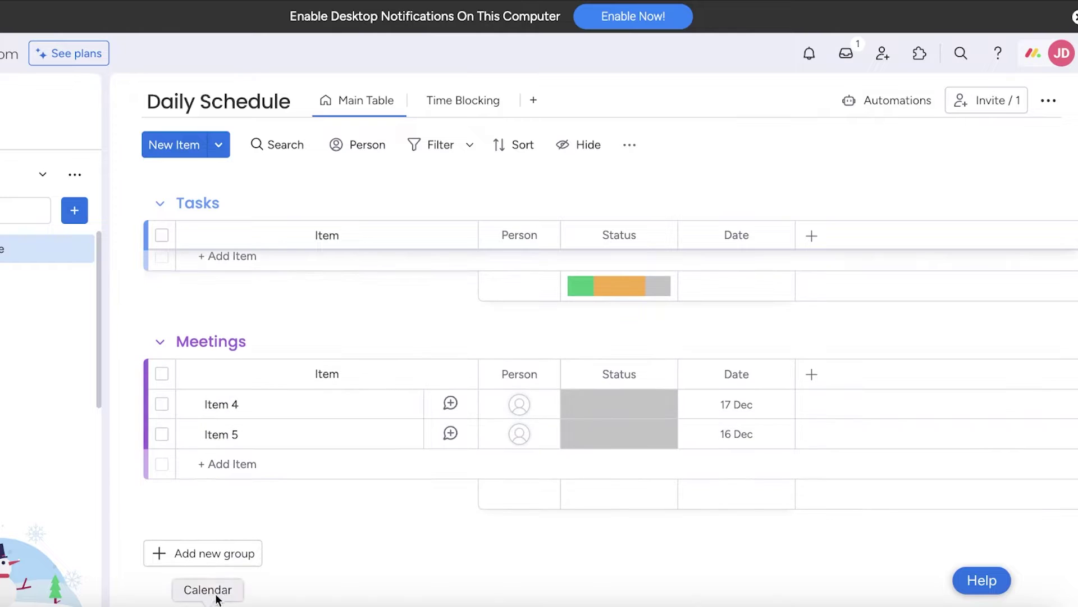
Step: Add a new group and title it 'Classes'
click(227, 552)
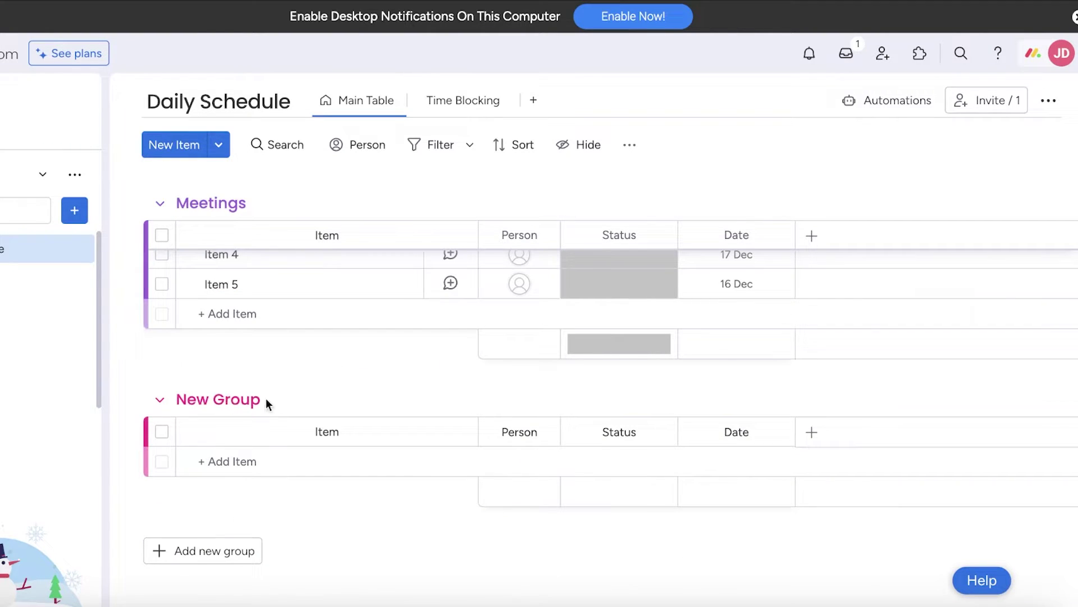
click(265, 400)
text(A)
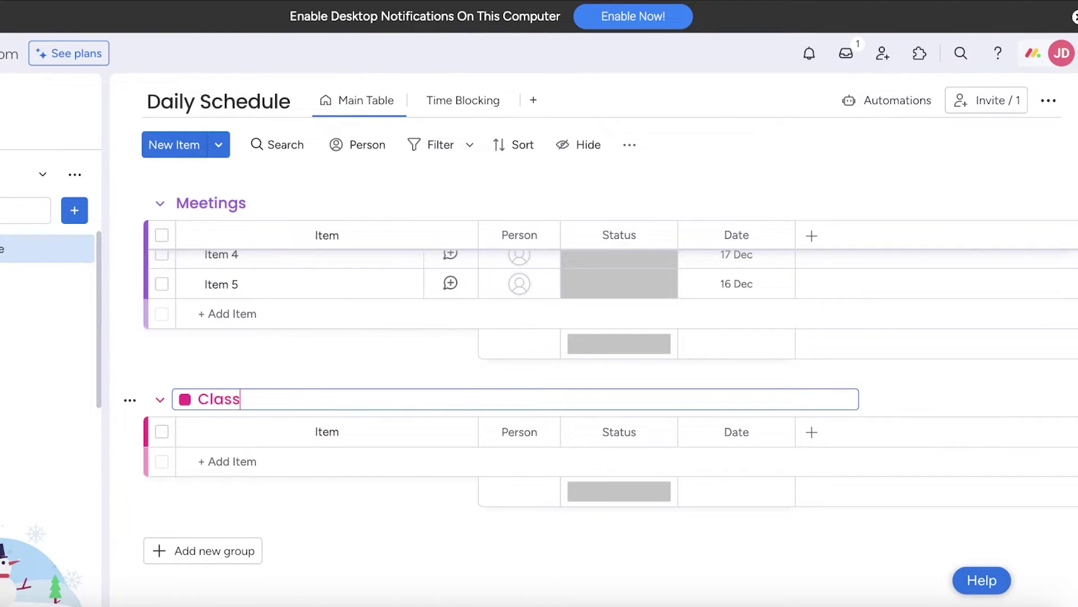
text(lasses)
scroll(302, 344, up, 5)
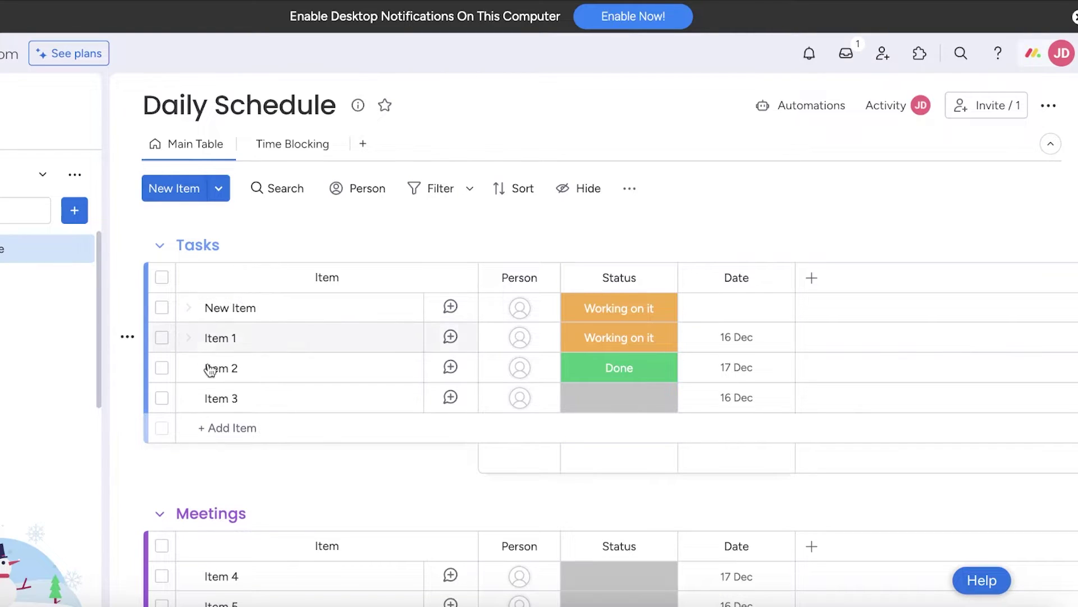
Step: Delete sample Items 1, 2 and 3 together
click(162, 398)
click(162, 367)
click(162, 337)
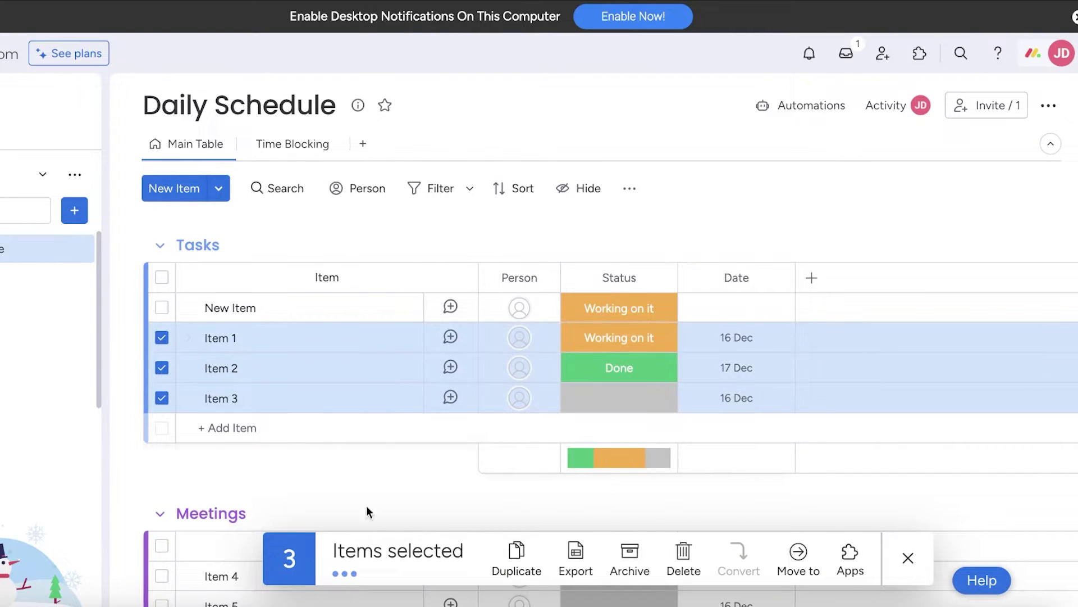
click(683, 553)
click(604, 345)
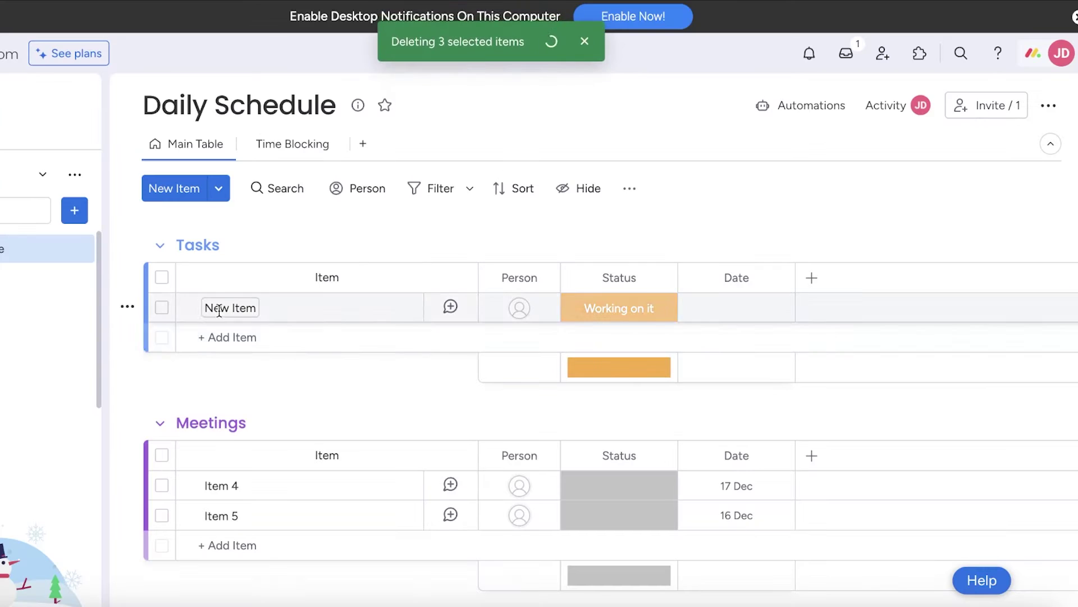
Step: Rename the remaining Tasks item to 'Household Chores'
click(224, 308)
text(A)
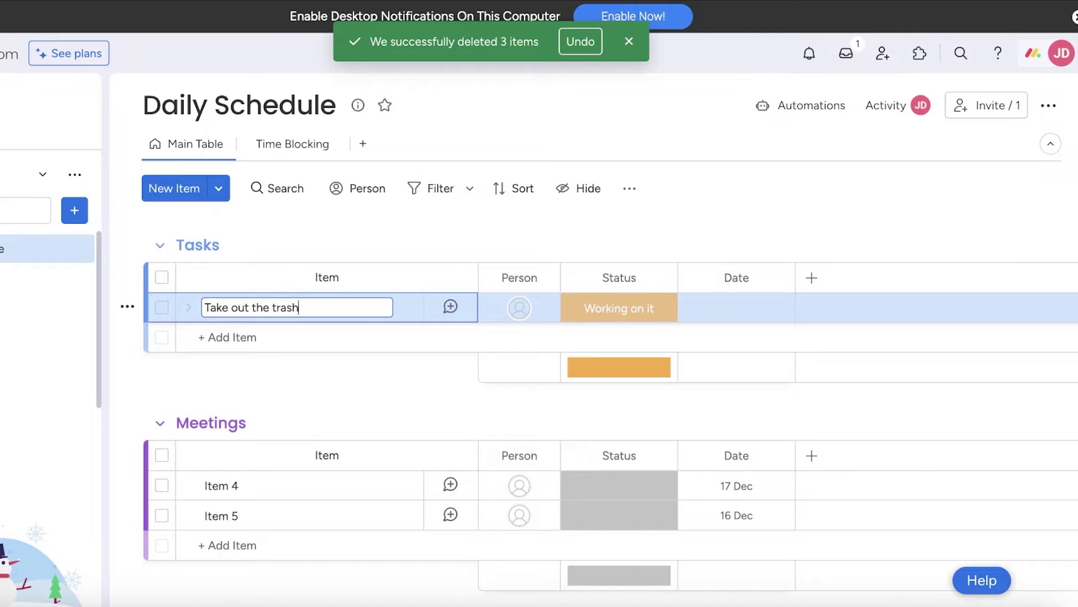
key(Return)
scroll(258, 444, down, 1)
click(261, 443)
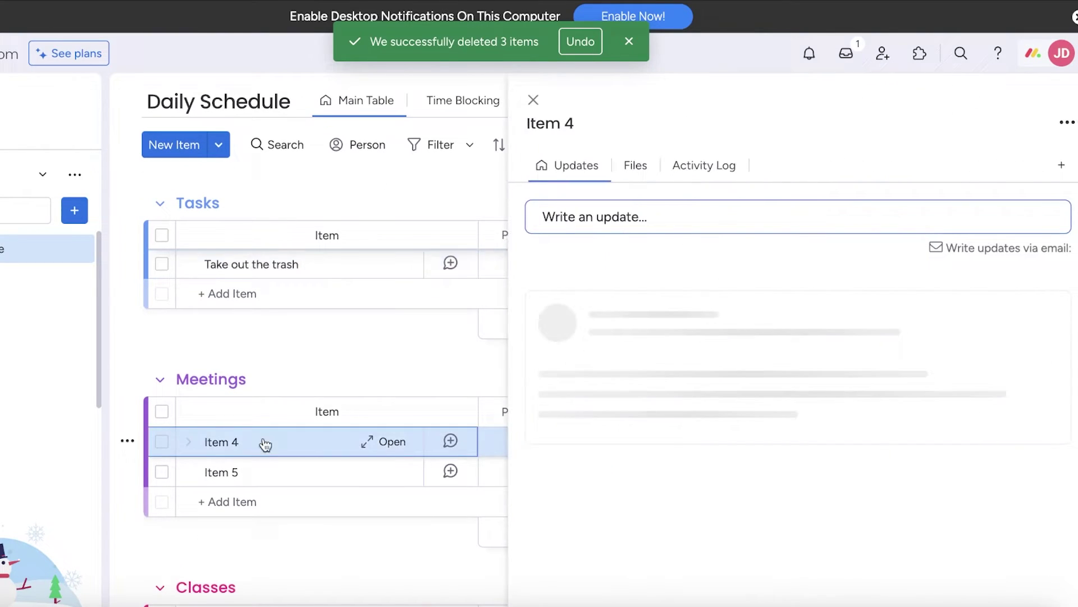
click(291, 279)
text(Household Chores)
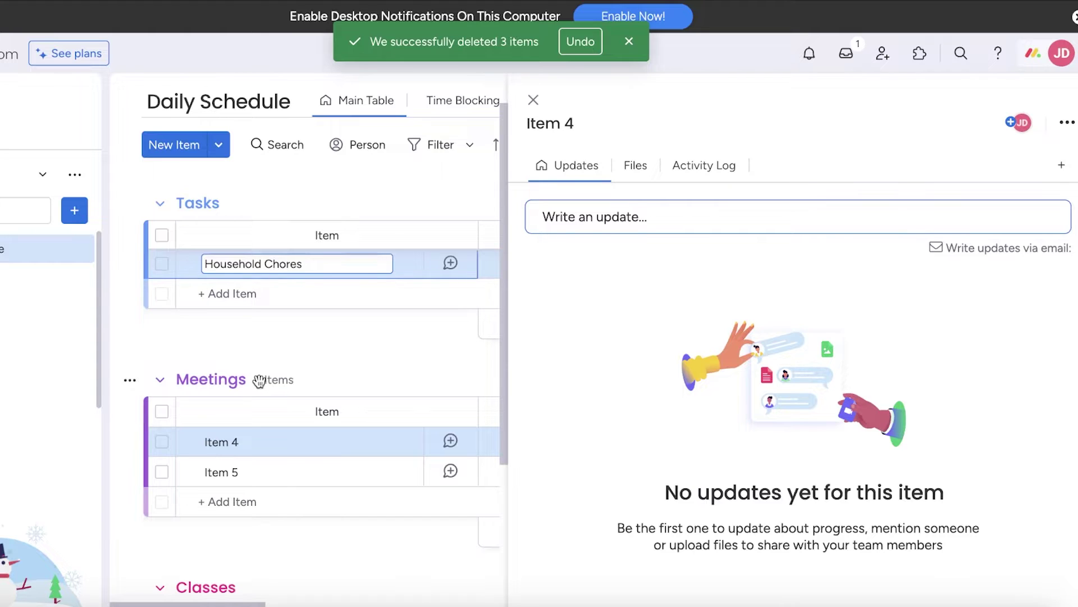
key(Return)
Step: Rename Item 4 as a meeting with a contact, then delete Item 5
click(220, 441)
click(219, 441)
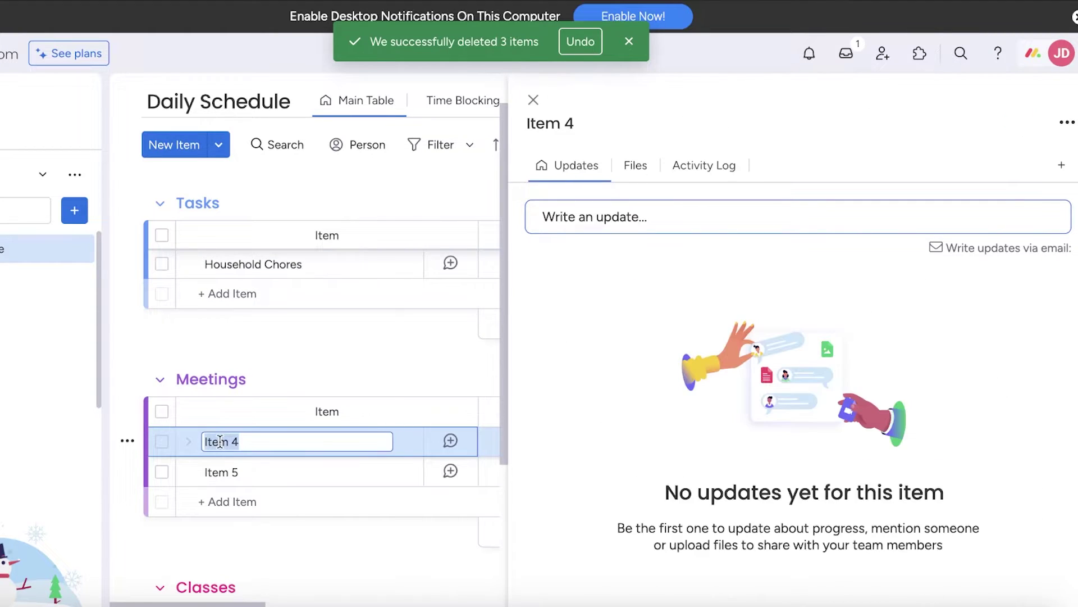
text(Meet with Mr.)
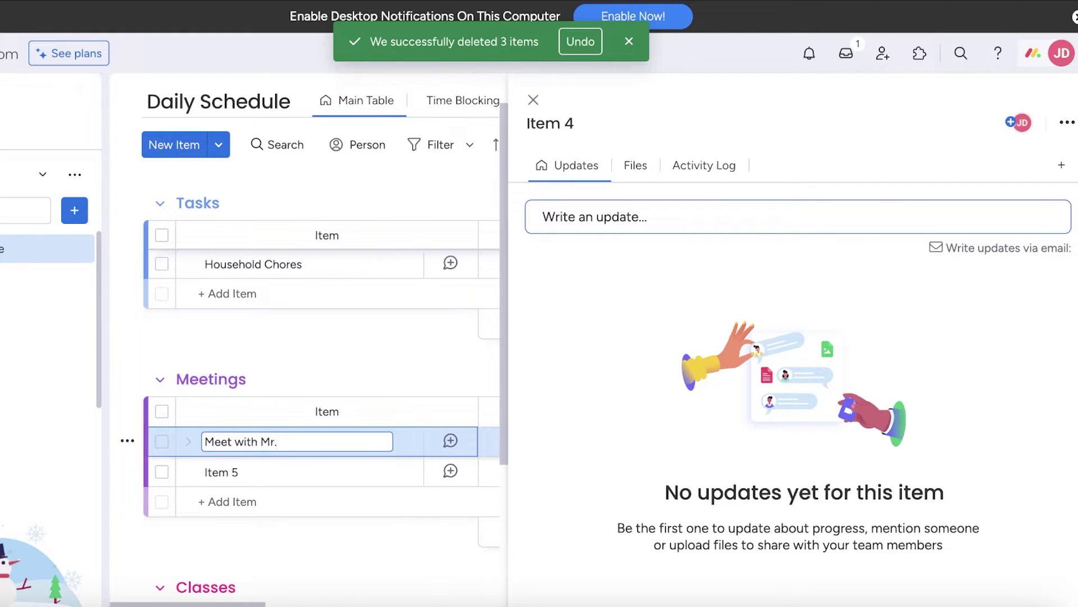
text(A)
key(Return)
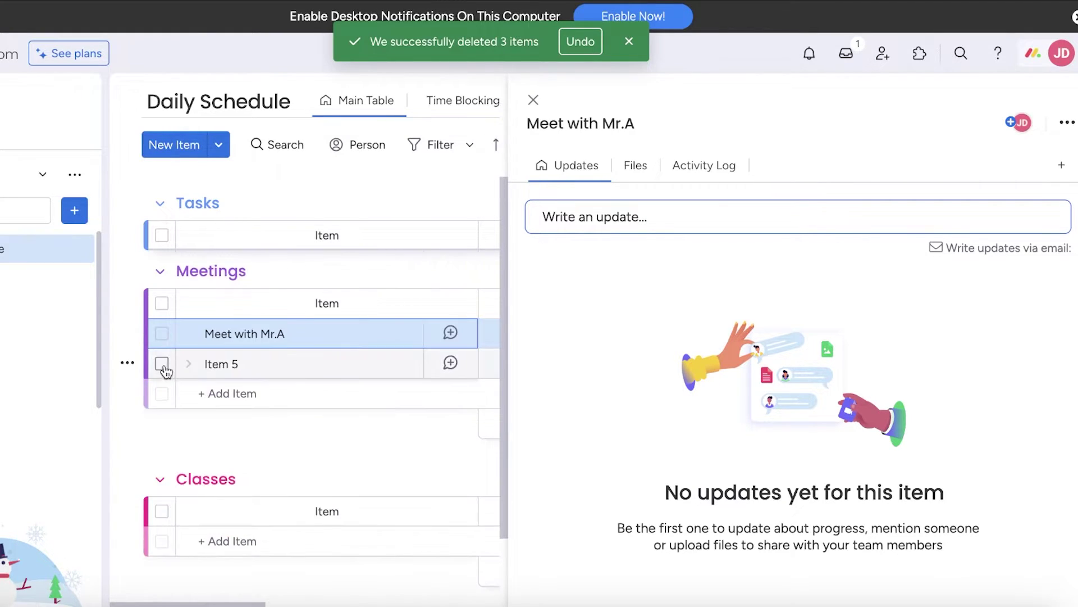
click(162, 364)
click(372, 541)
click(659, 342)
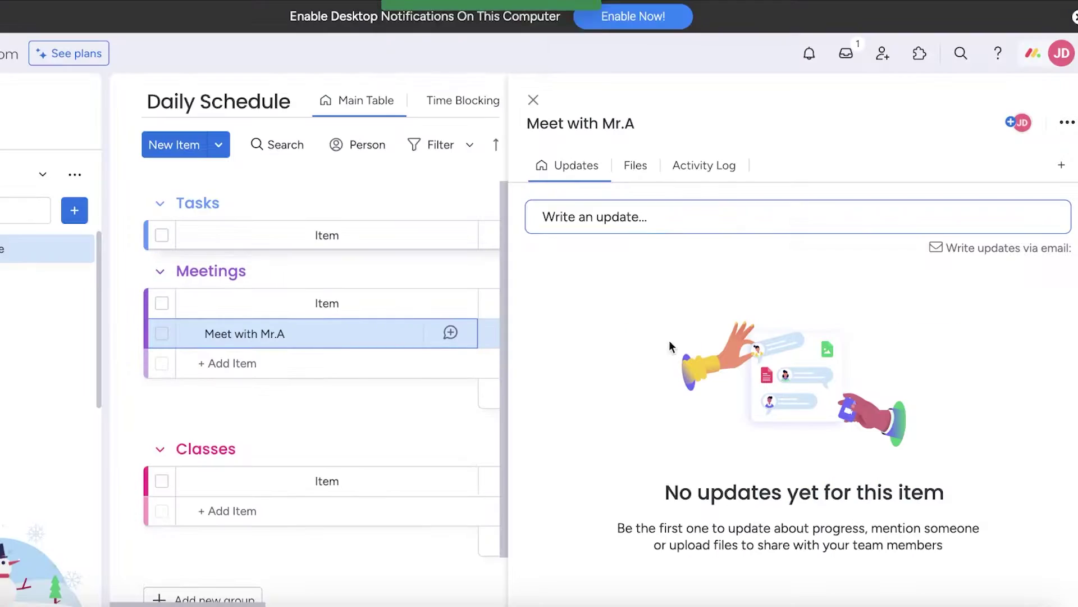
Step: Add 'Bio Class' and 'Advanced Maths' items to the Classes group
scroll(262, 429, down, 1)
click(240, 459)
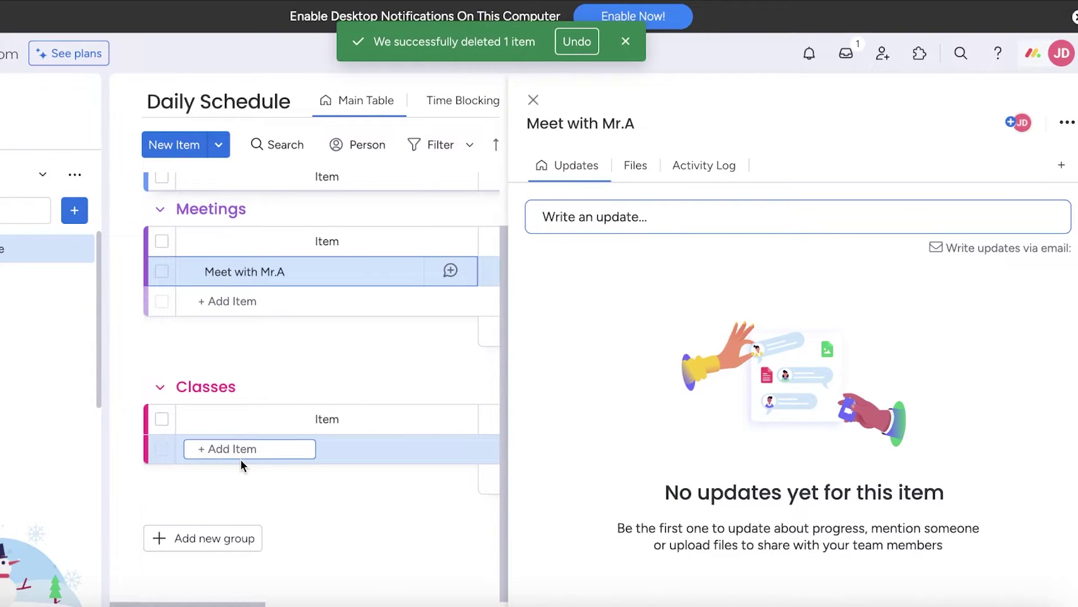
text(Bio Class)
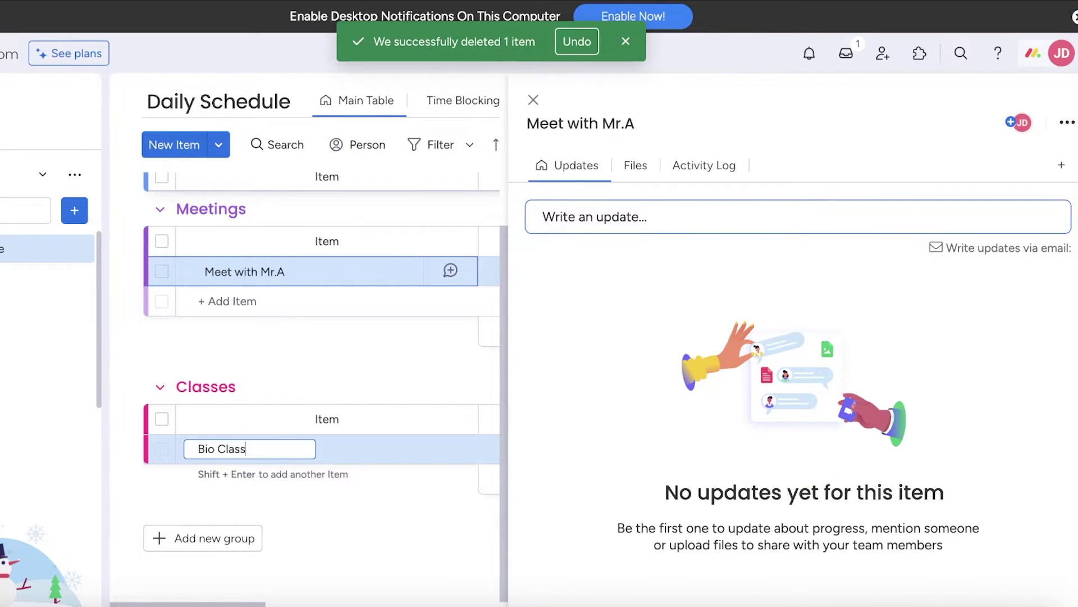
key(Return)
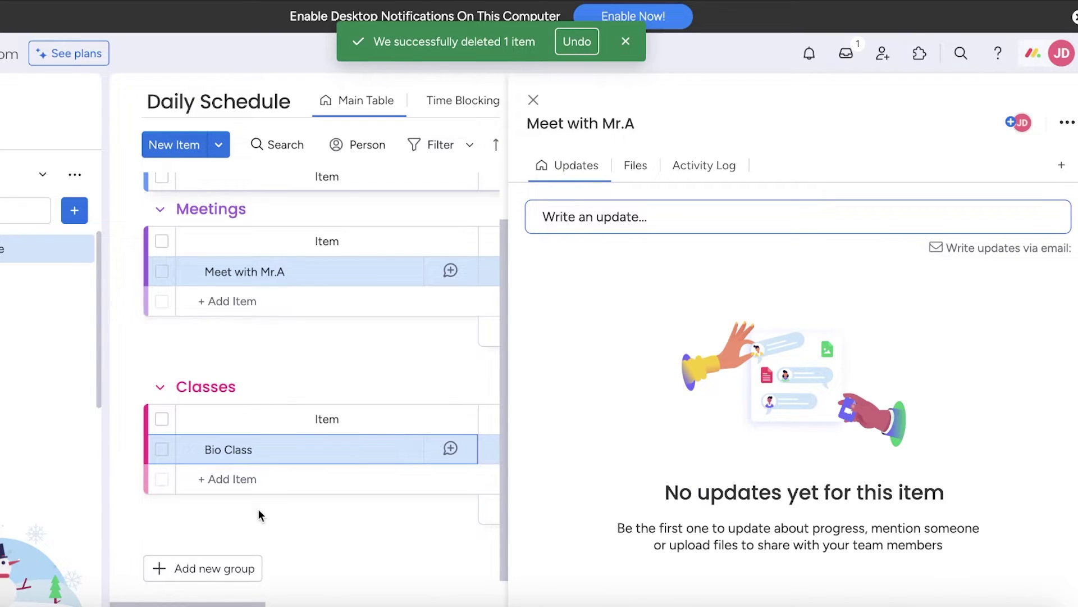
click(228, 478)
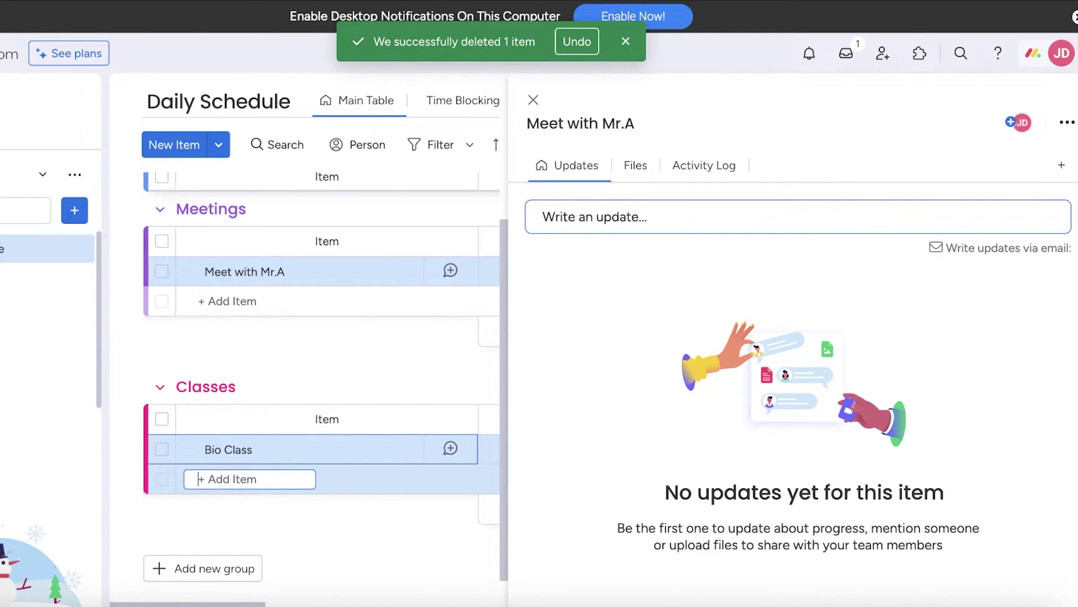
text(Advanced Maths)
key(Return)
scroll(335, 386, up, 4)
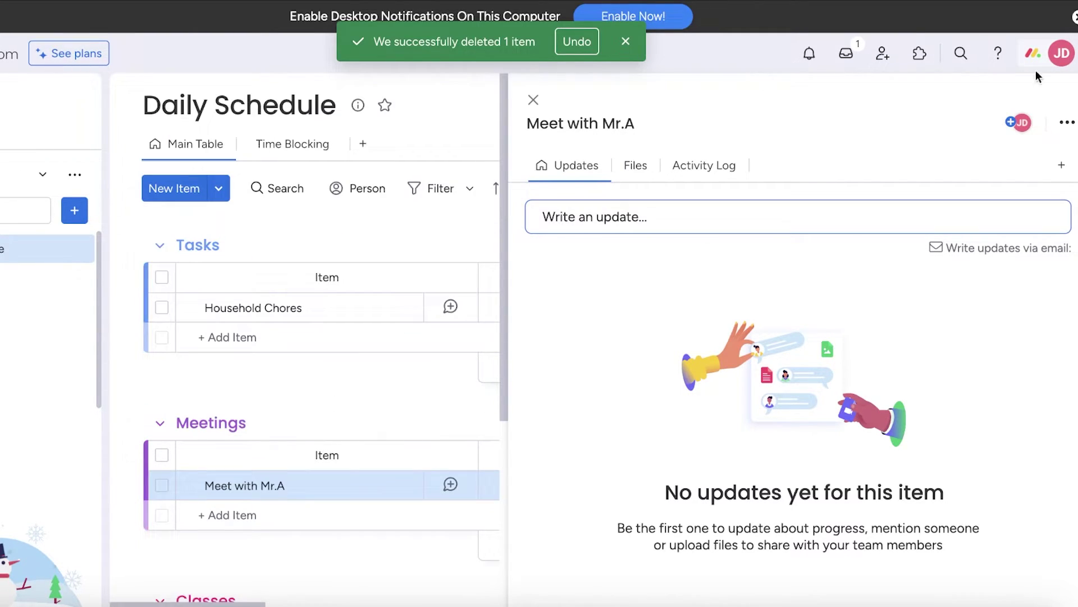
click(533, 100)
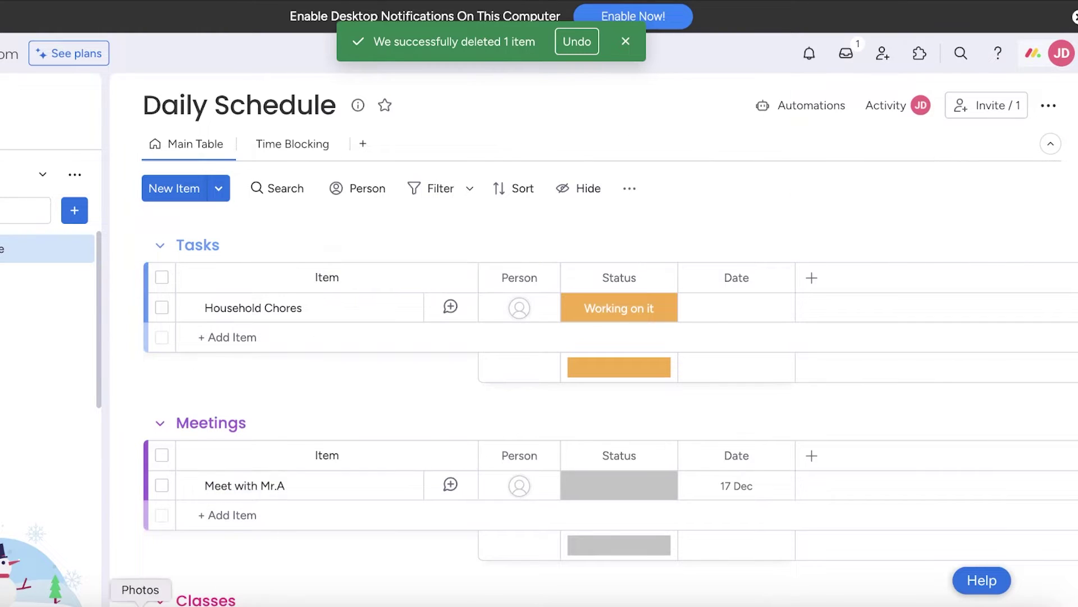
Step: Scroll the Daily Schedule board down and back up to the top
scroll(289, 365, down, 4)
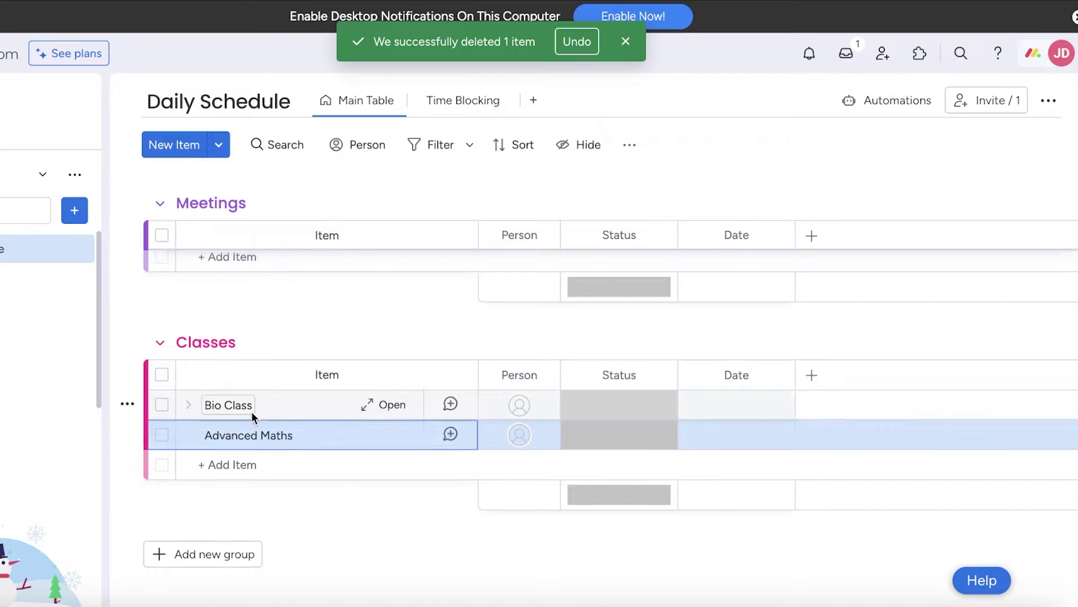
scroll(254, 419, up, 3)
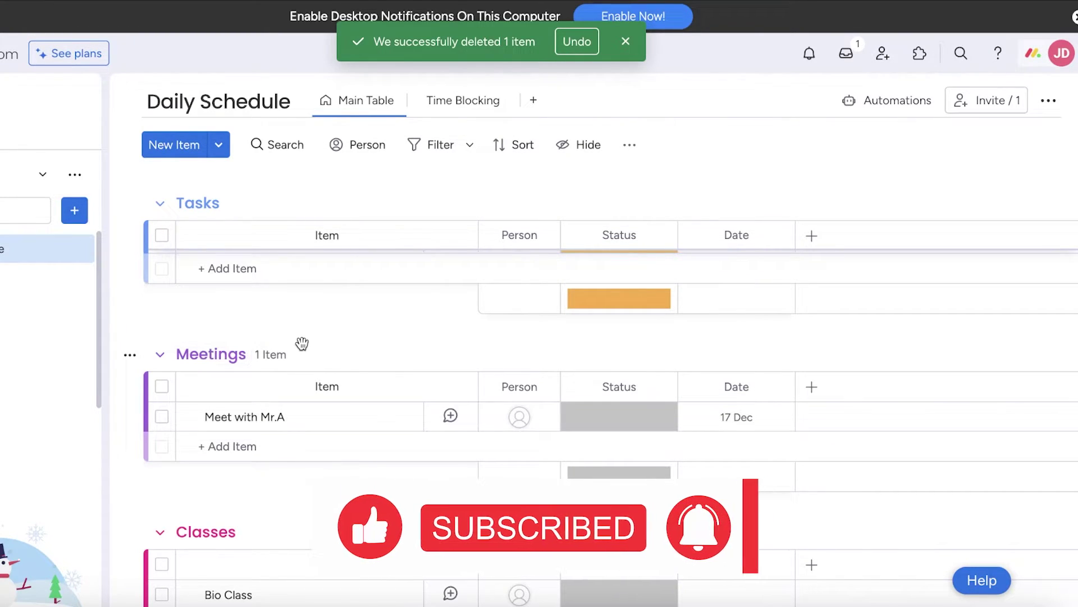
scroll(302, 382, down, 3)
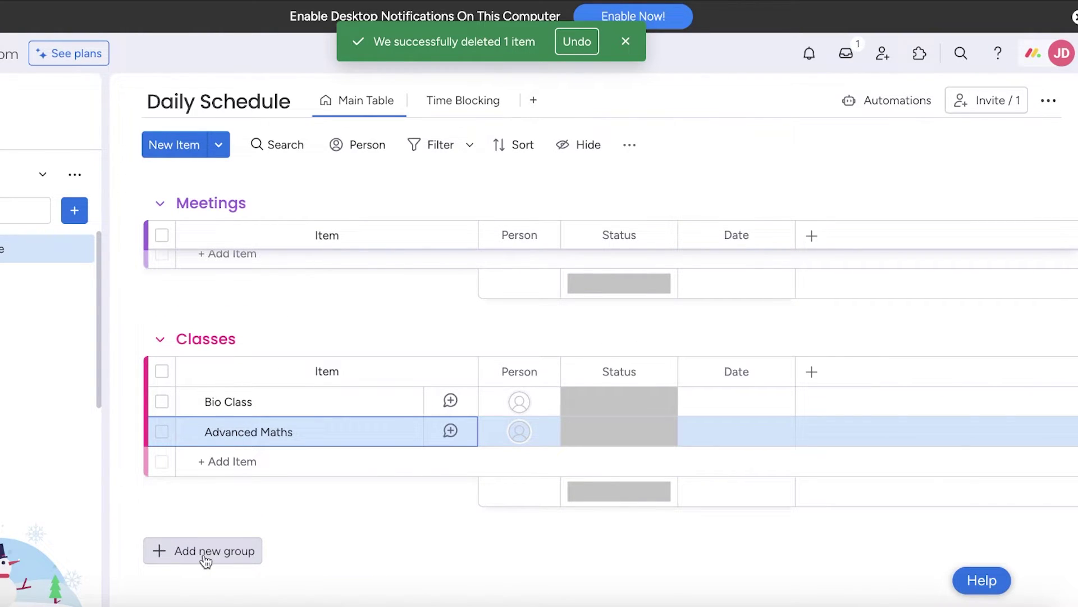
scroll(420, 258, up, 5)
Step: Open the Time Blocking view and group its Kanban cards by Status
click(309, 145)
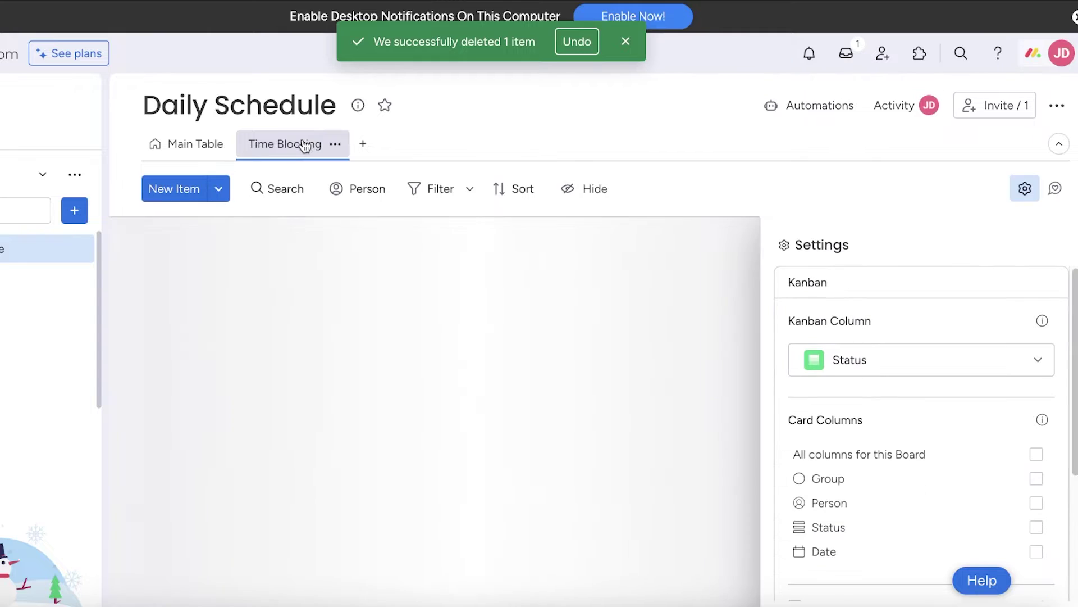
click(885, 360)
click(868, 395)
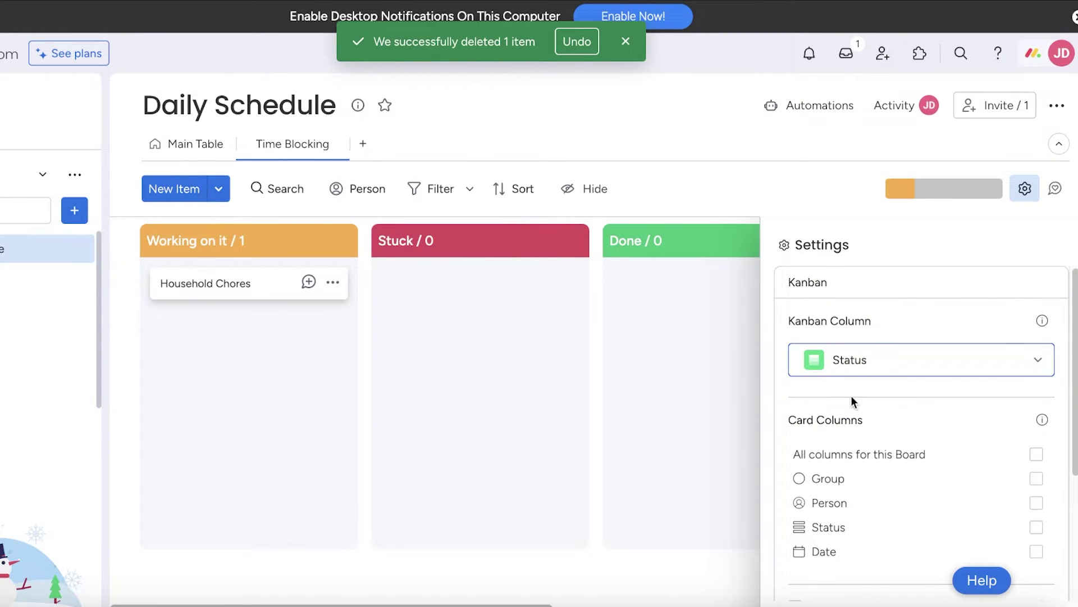
scroll(594, 236, right, 5)
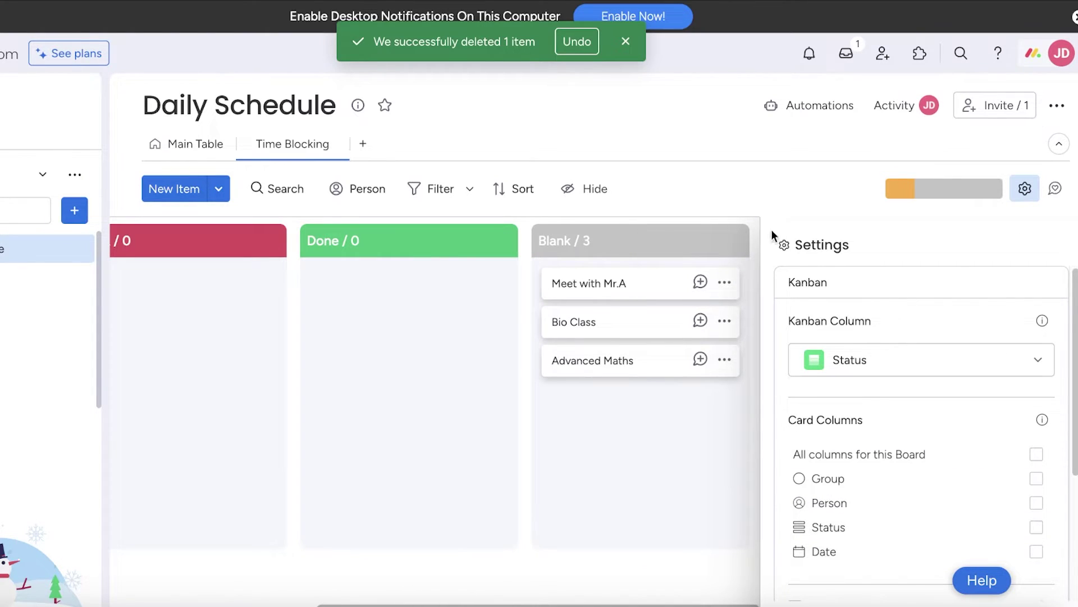
Step: Add a card to the Blank column, try the Status and Date card fields, and hide the battery
click(734, 239)
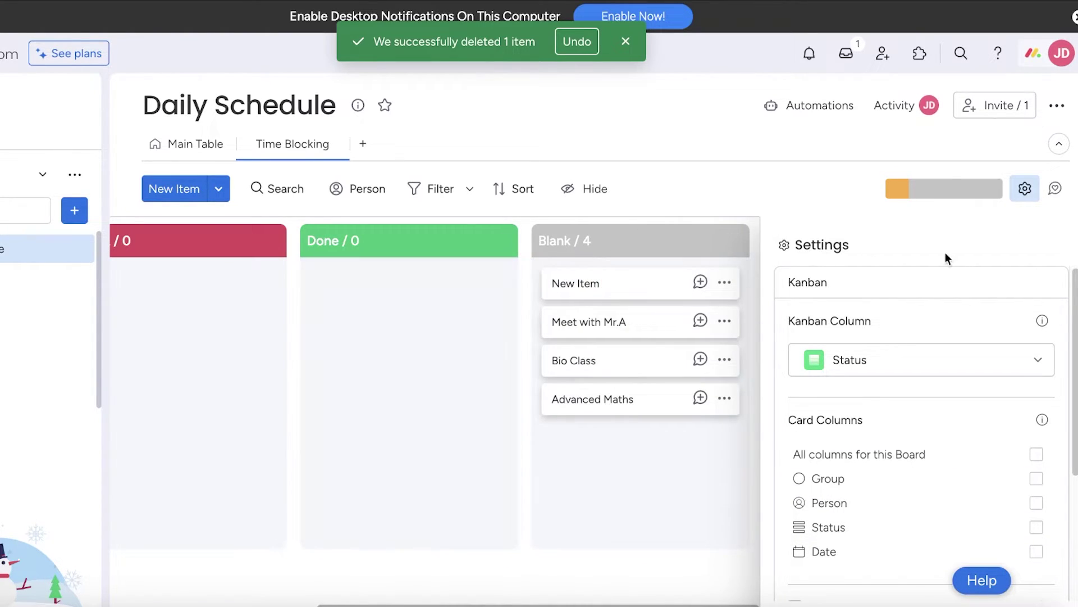
click(905, 528)
scroll(898, 497, down, 3)
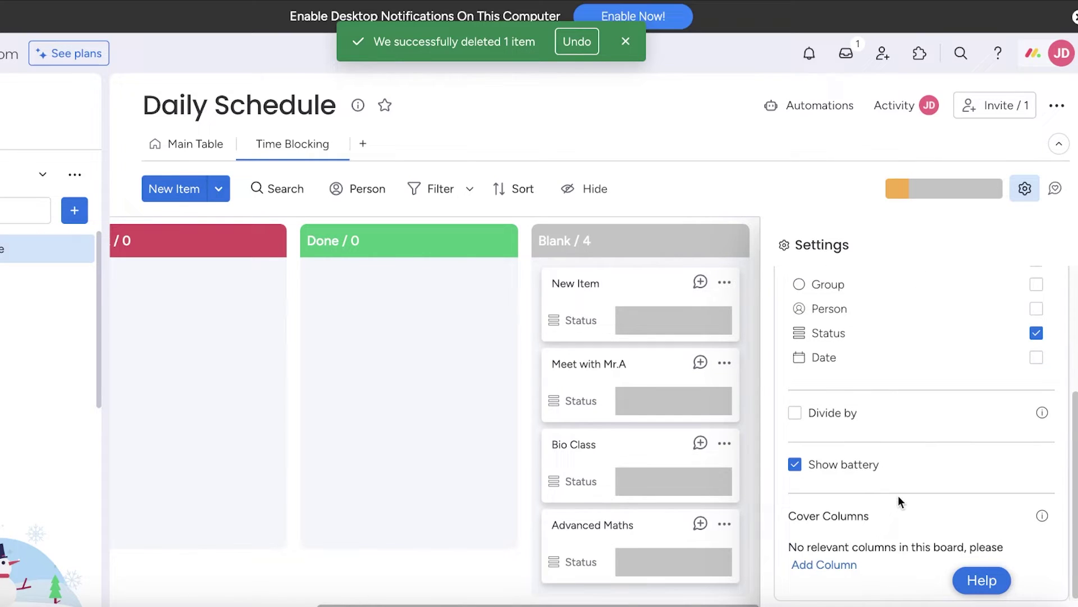
click(853, 354)
click(852, 337)
click(853, 363)
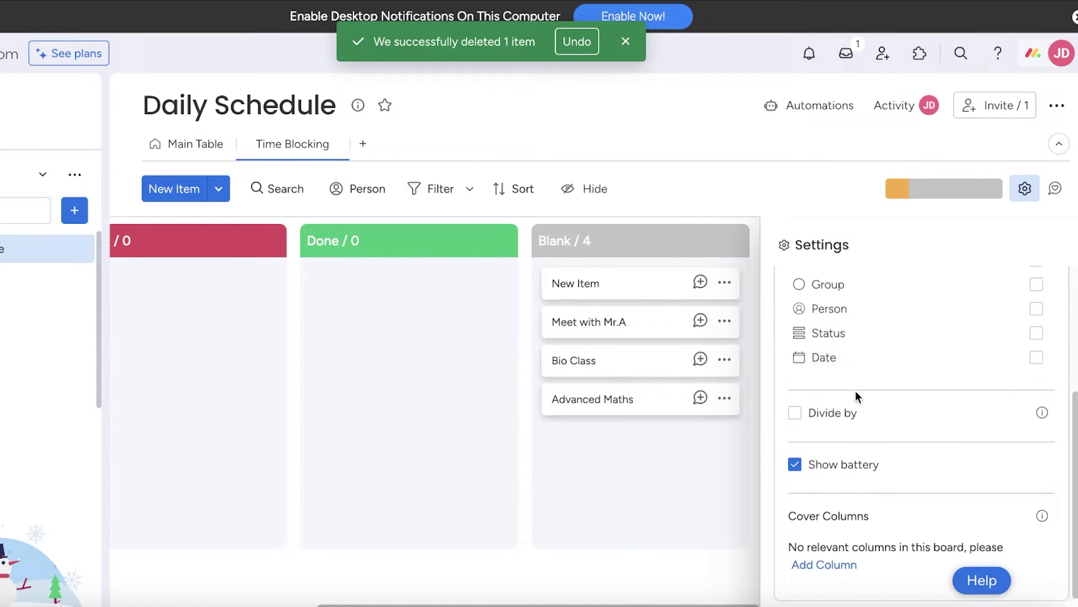
click(837, 471)
scroll(846, 427, up, 3)
Step: Keep Status as the Kanban column, return to Main Table, and open the view types list
click(841, 364)
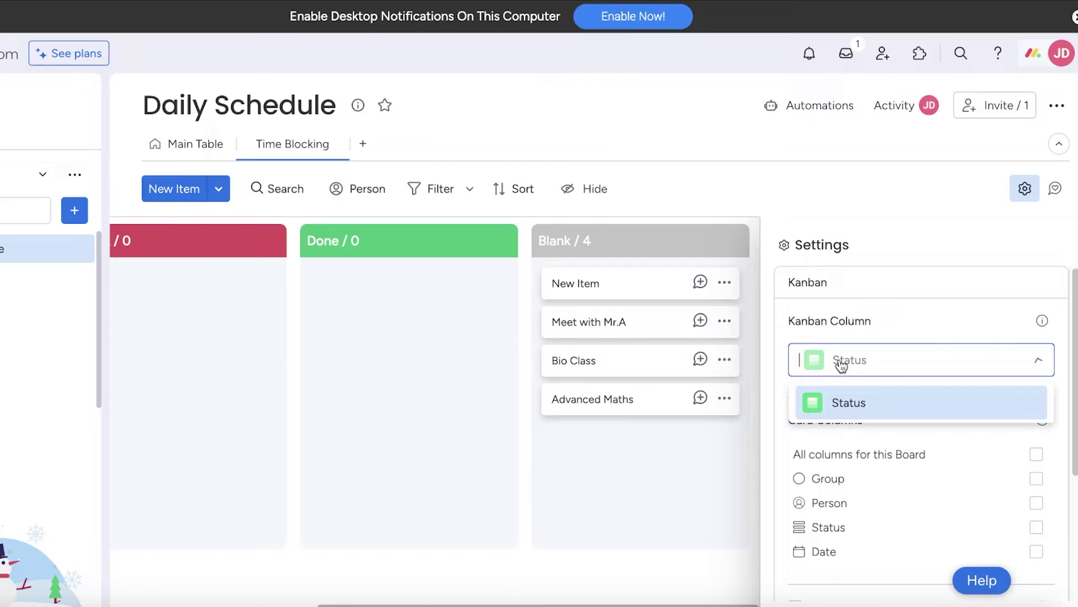
click(834, 401)
click(186, 145)
click(363, 144)
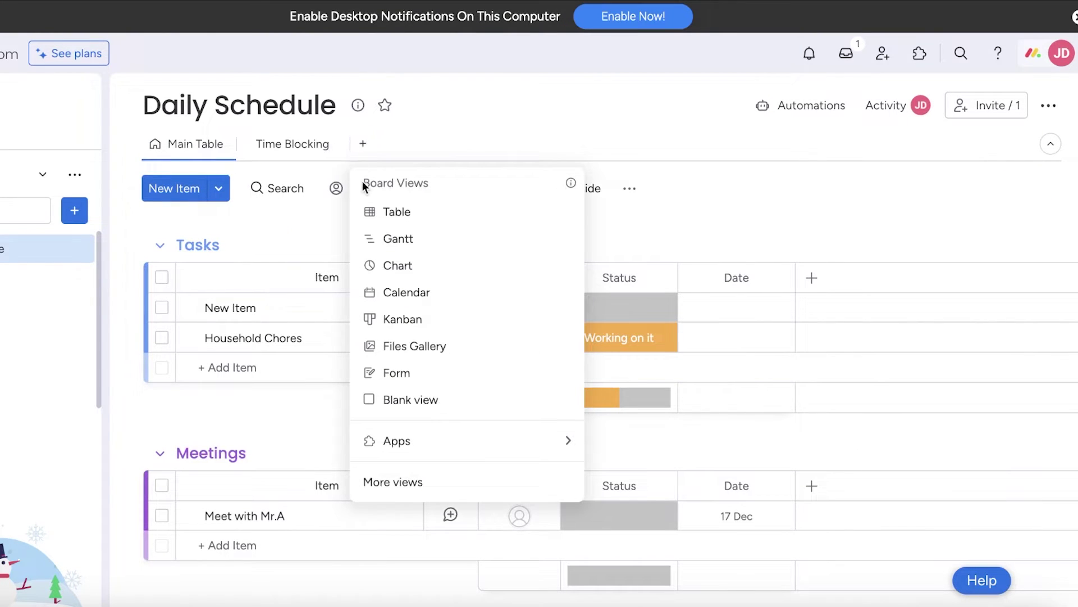
Step: Add a Table view named 'Table', then try a Calendar view and dismiss its upgrade prompt
click(391, 211)
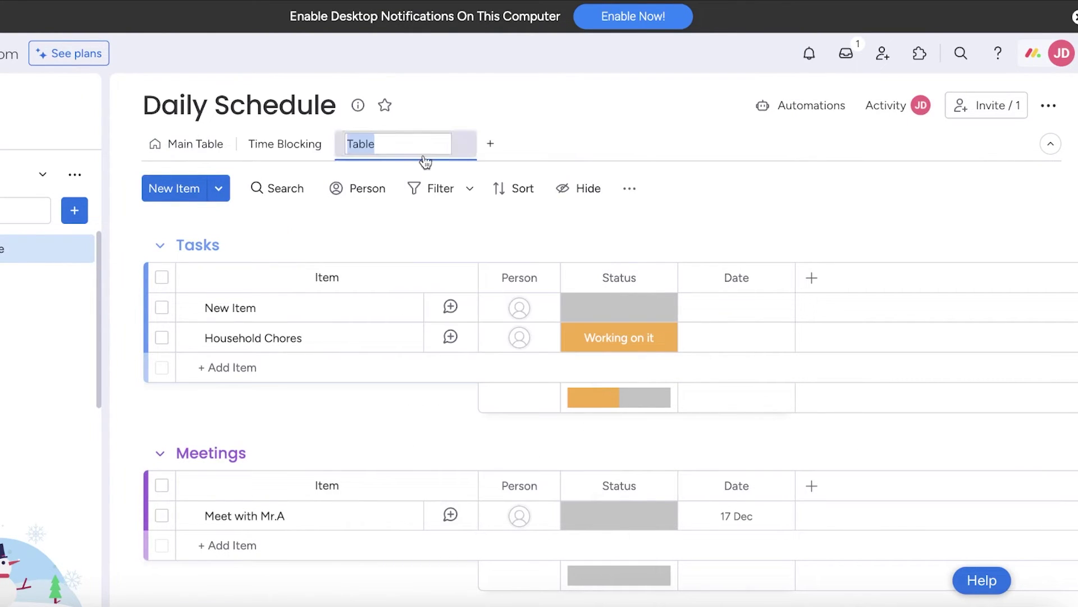
click(474, 145)
click(401, 144)
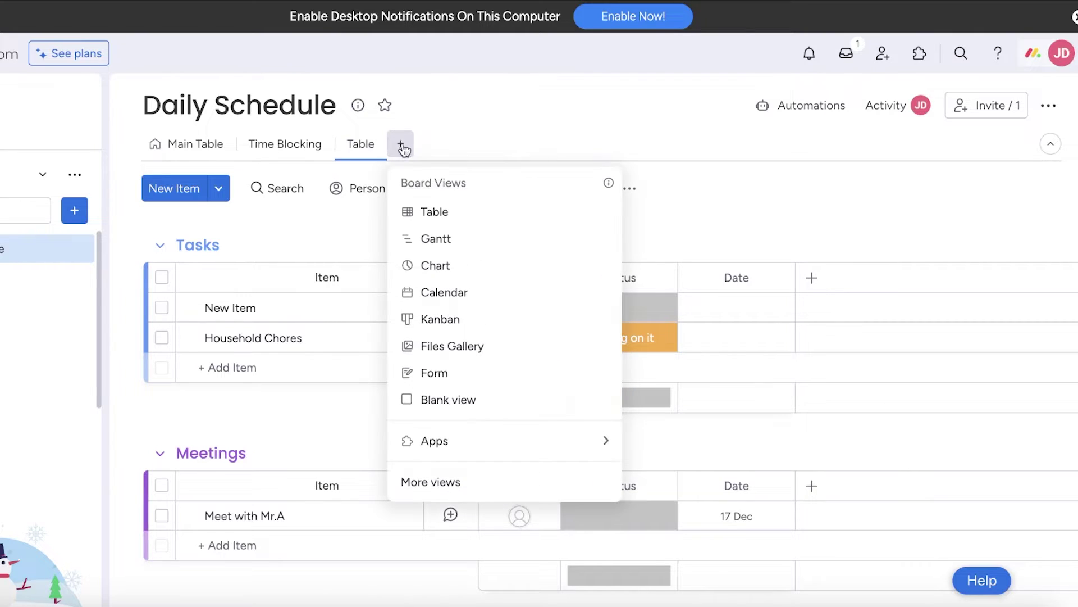
click(445, 296)
click(923, 65)
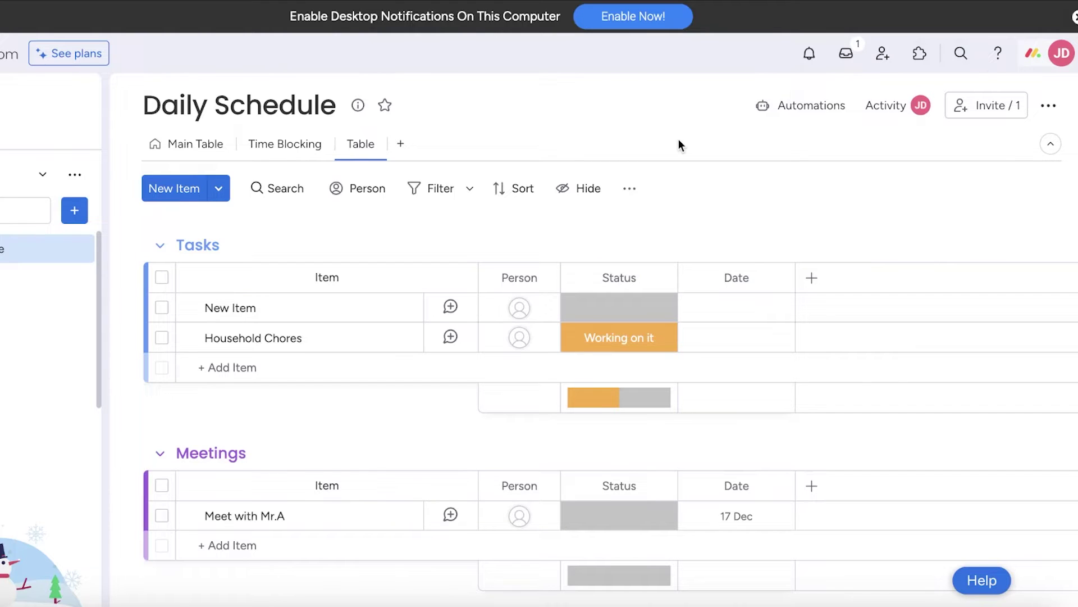
Step: Rename the Status column to 'Time Required'
click(600, 310)
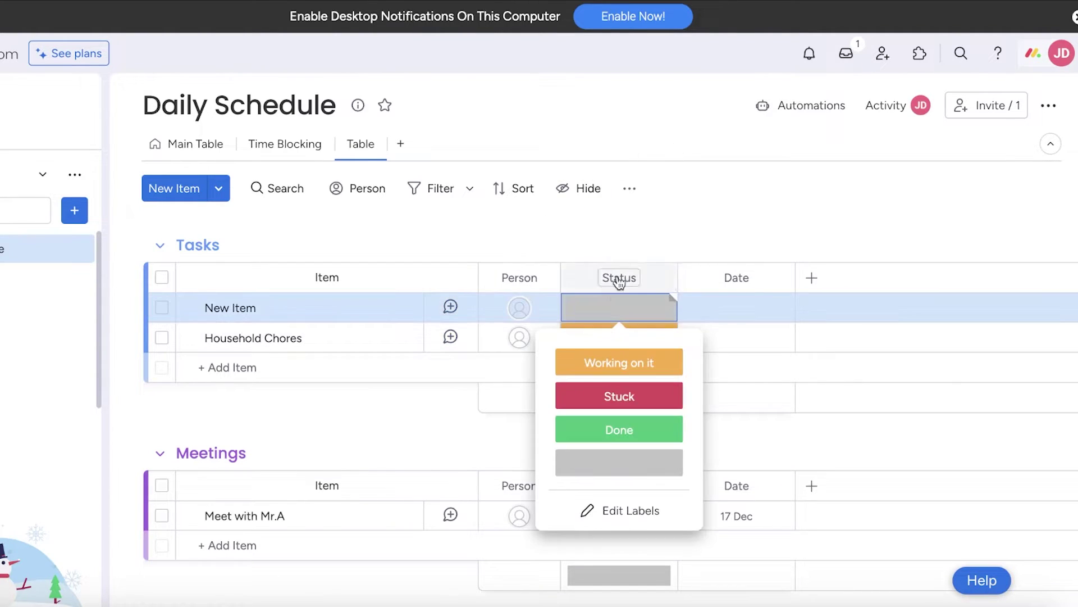
click(619, 277)
key(ctrl+a)
key(BackSpace)
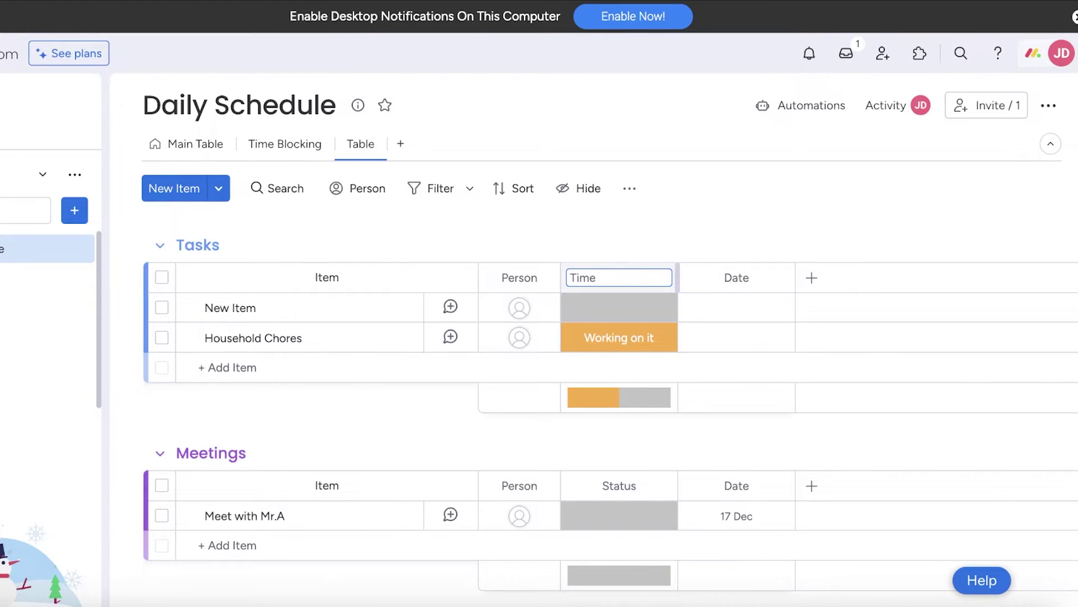
key(Return)
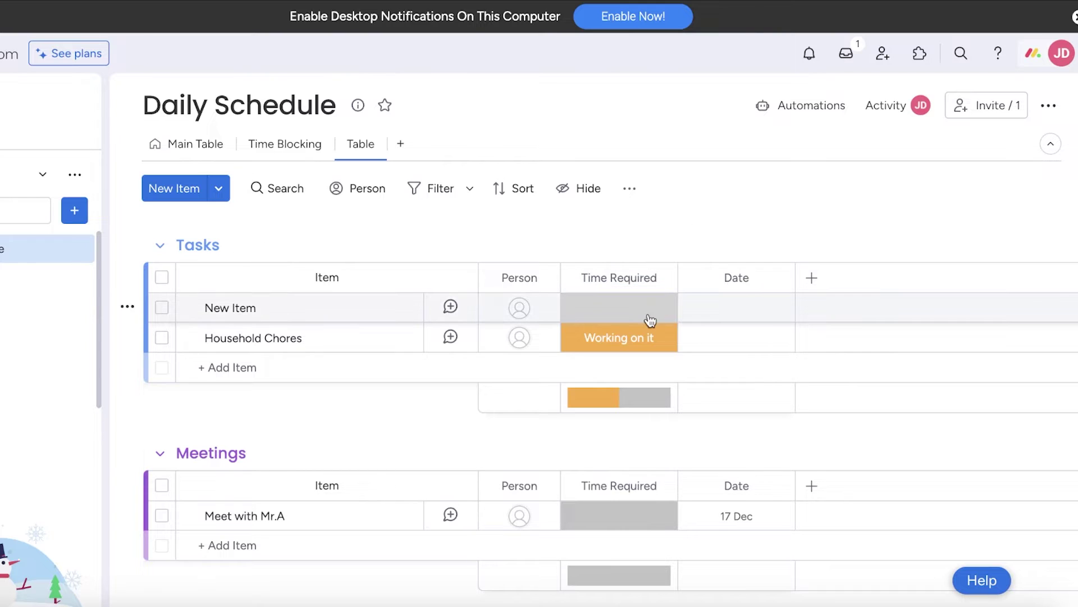
Step: Rename the labels Working on it, Stuck and Done to '1 hr', '2 hr' and '3hrs'
click(646, 314)
click(636, 510)
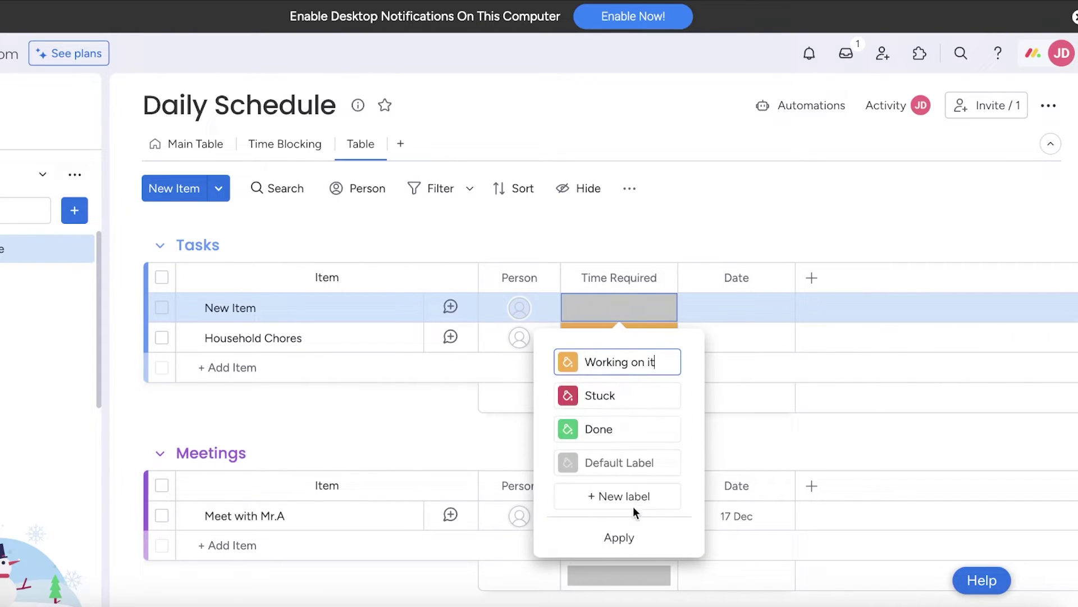
triple_click(626, 370)
text(1 h)
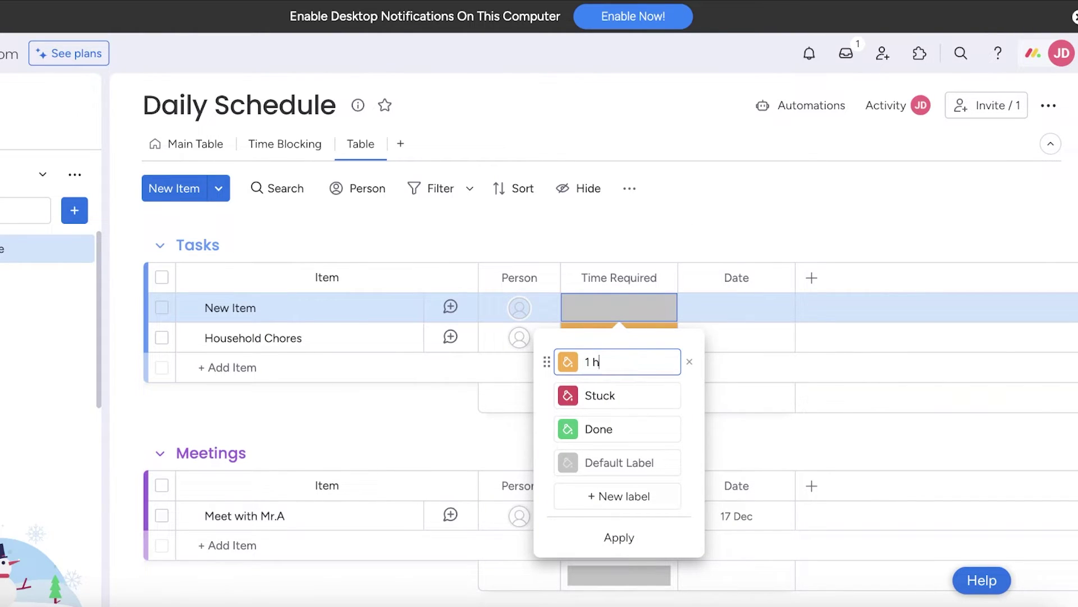
text(r)
triple_click(622, 397)
text(2 hr)
triple_click(615, 439)
text(3h)
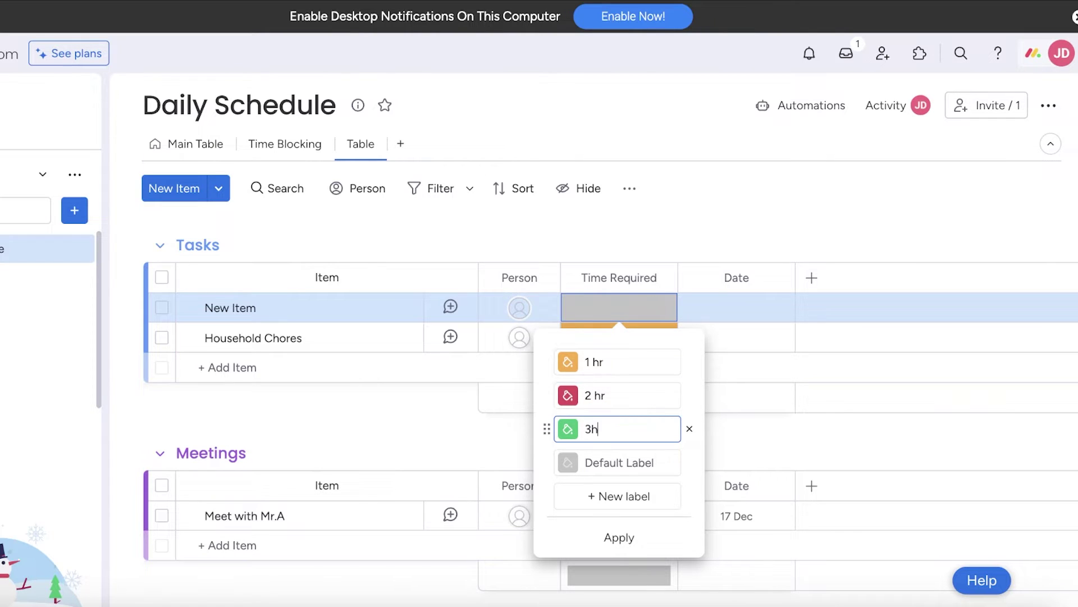
text(rs)
click(703, 222)
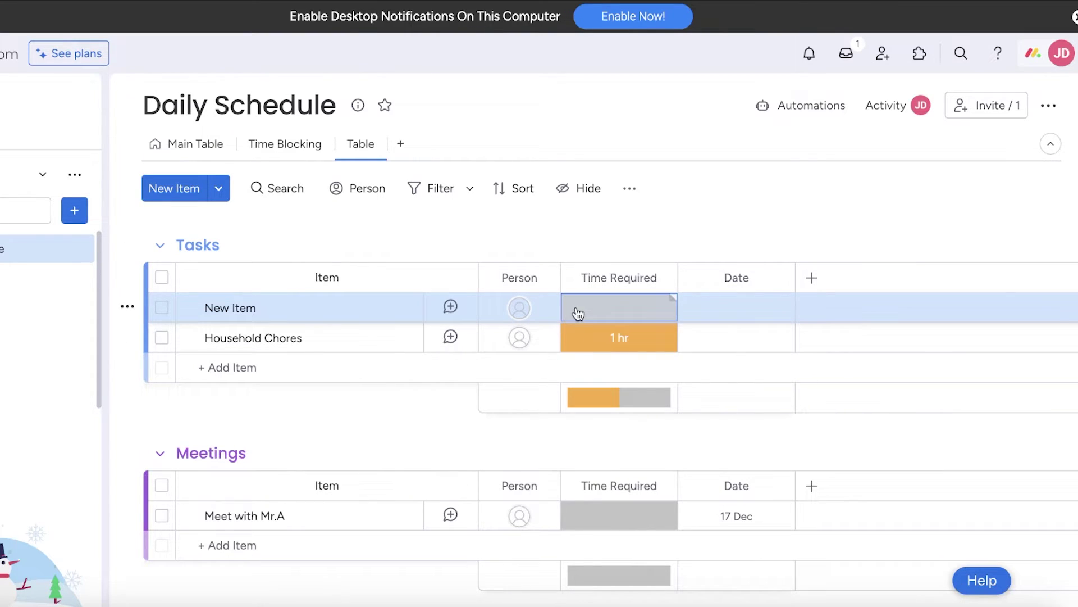
Step: Set Household Chores to 1 hr and Meet with Mr.A to 3hrs of Time Required
click(584, 337)
click(609, 391)
scroll(604, 392, down, 1)
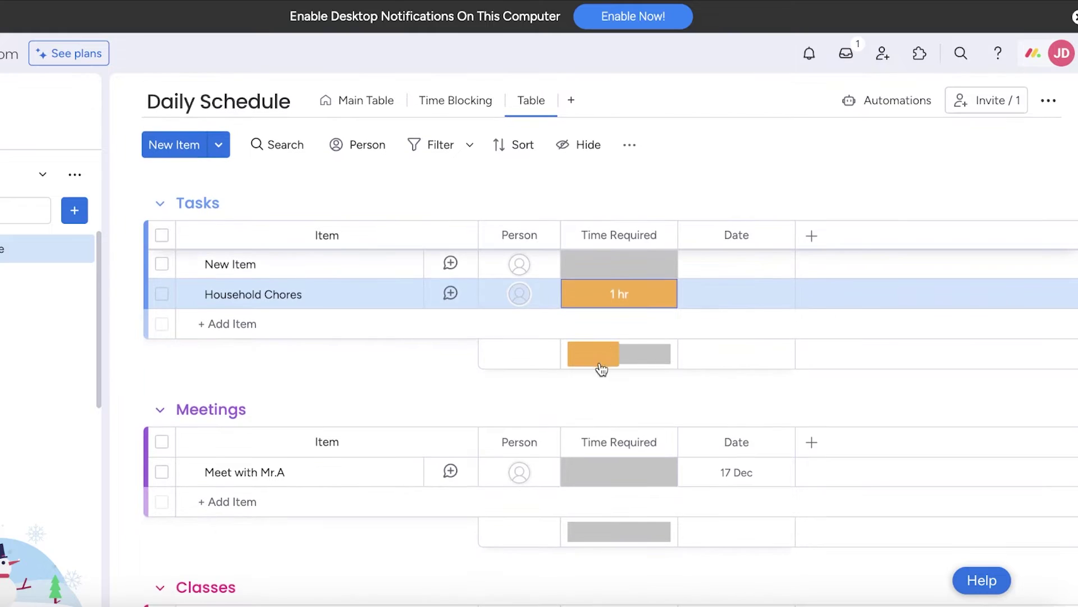
scroll(602, 369, down, 1)
click(618, 436)
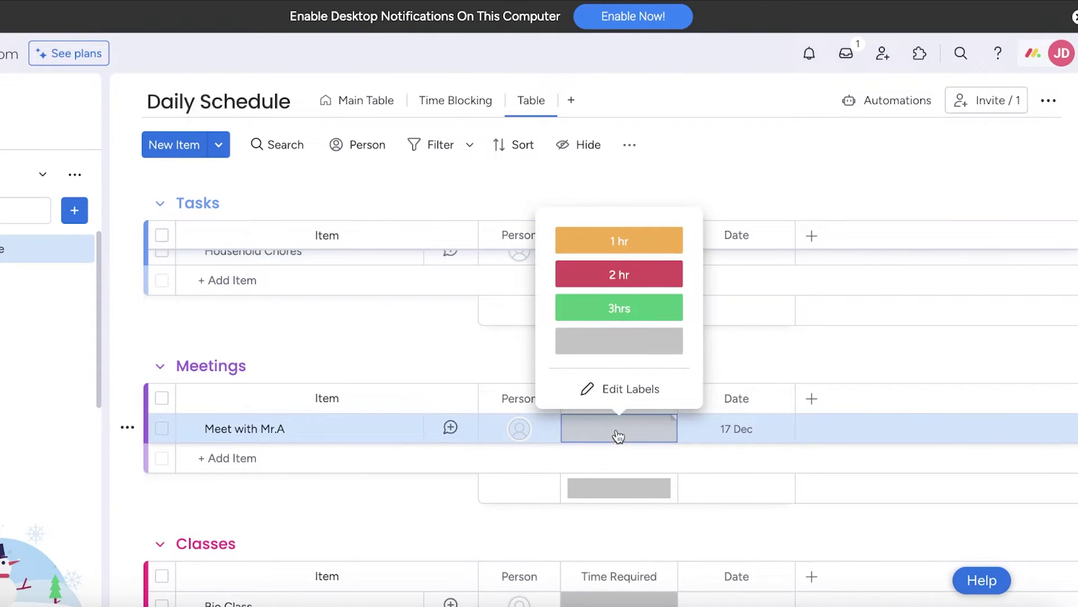
click(606, 306)
scroll(604, 414, down, 3)
scroll(438, 370, up, 3)
scroll(554, 444, down, 3)
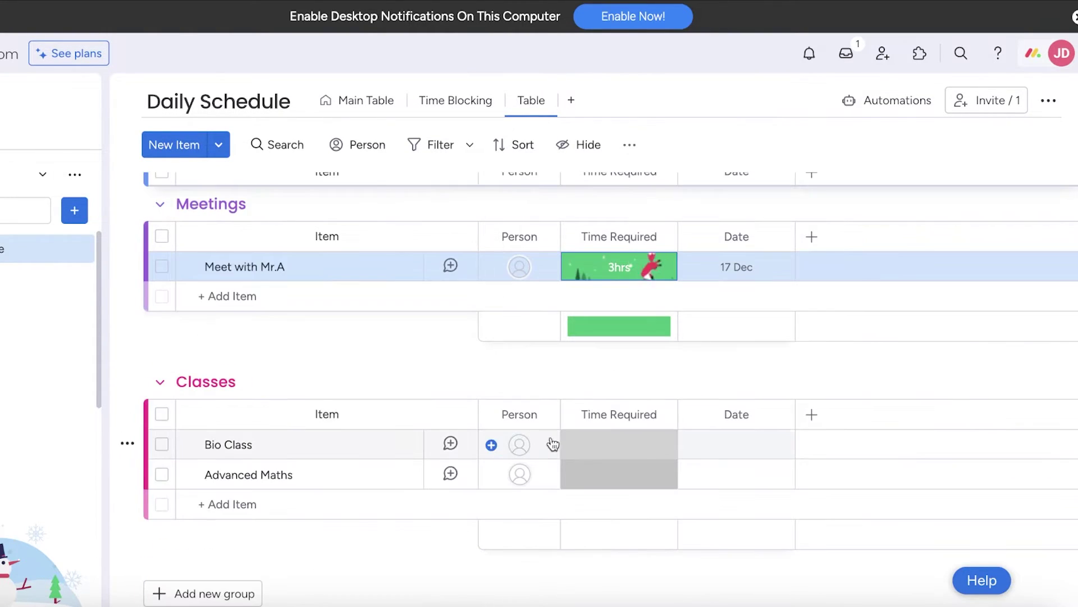
Step: Set Bio Class to 2 hr and Advanced Maths to 1 hr of Time Required
click(597, 443)
click(579, 292)
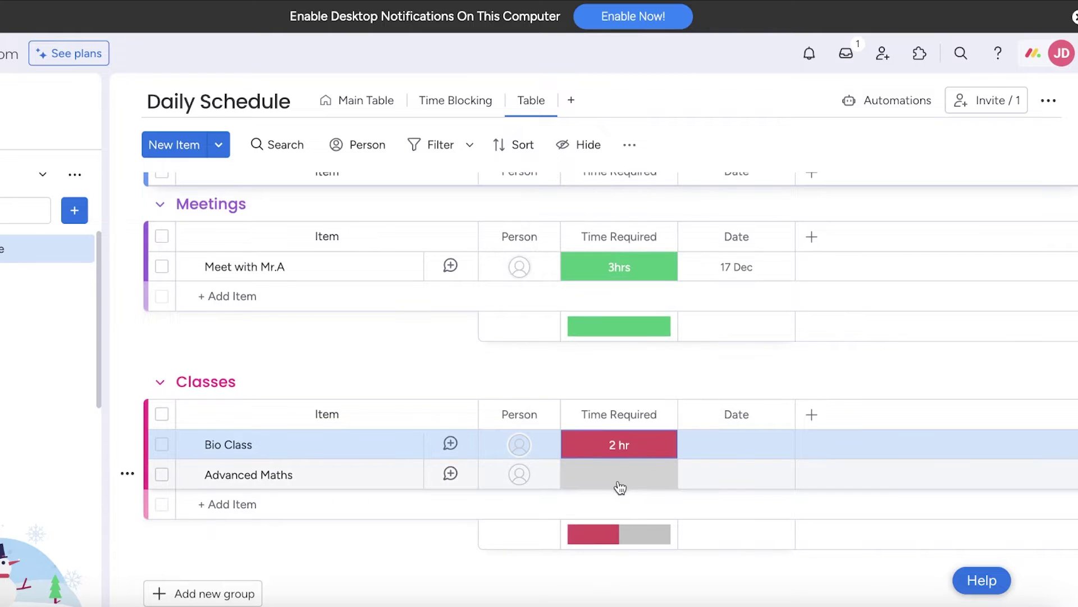
click(620, 486)
click(645, 288)
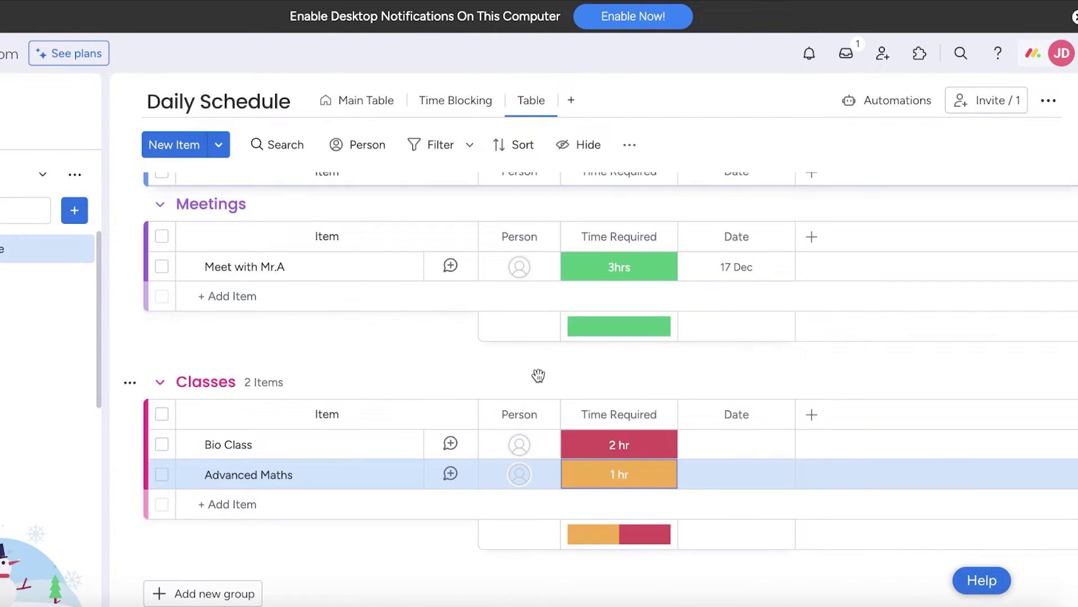
Step: Check the Time Blocking Kanban with its settings closed, then return to the Main Table
scroll(538, 375, up, 5)
click(296, 148)
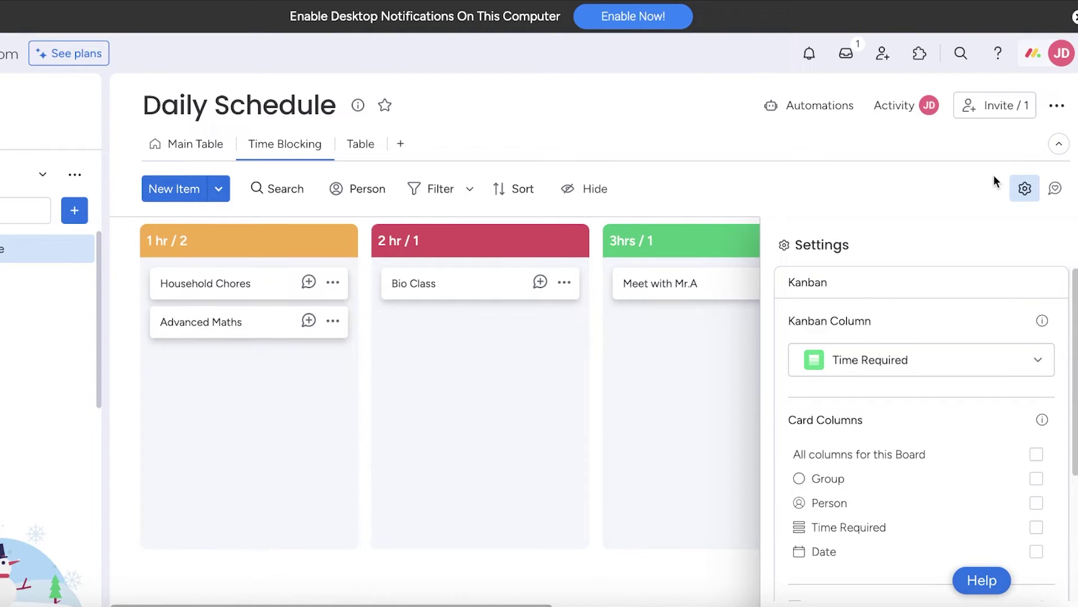
click(1024, 188)
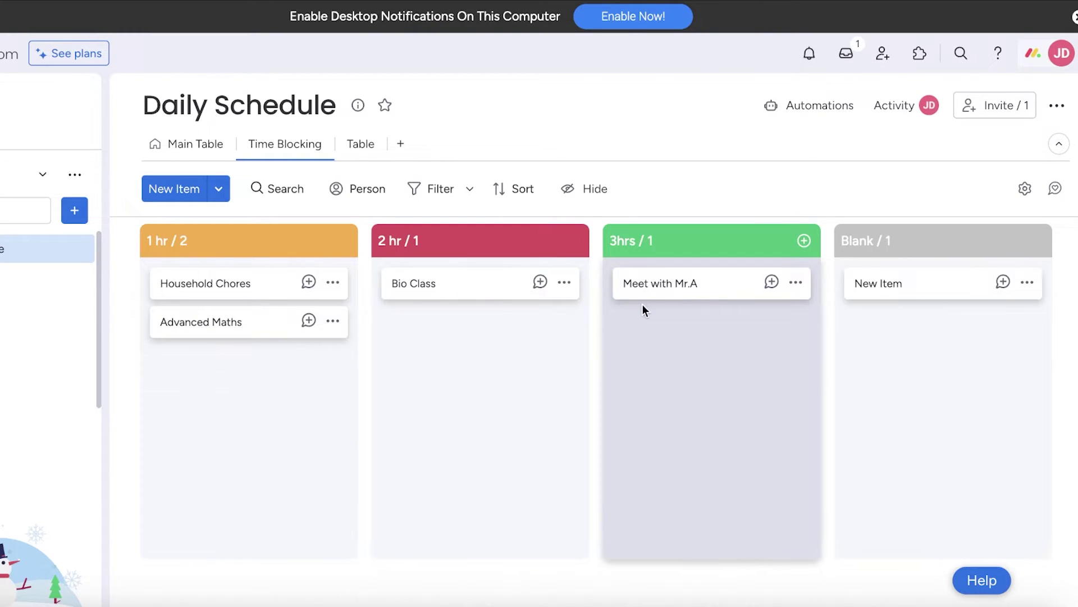
click(199, 146)
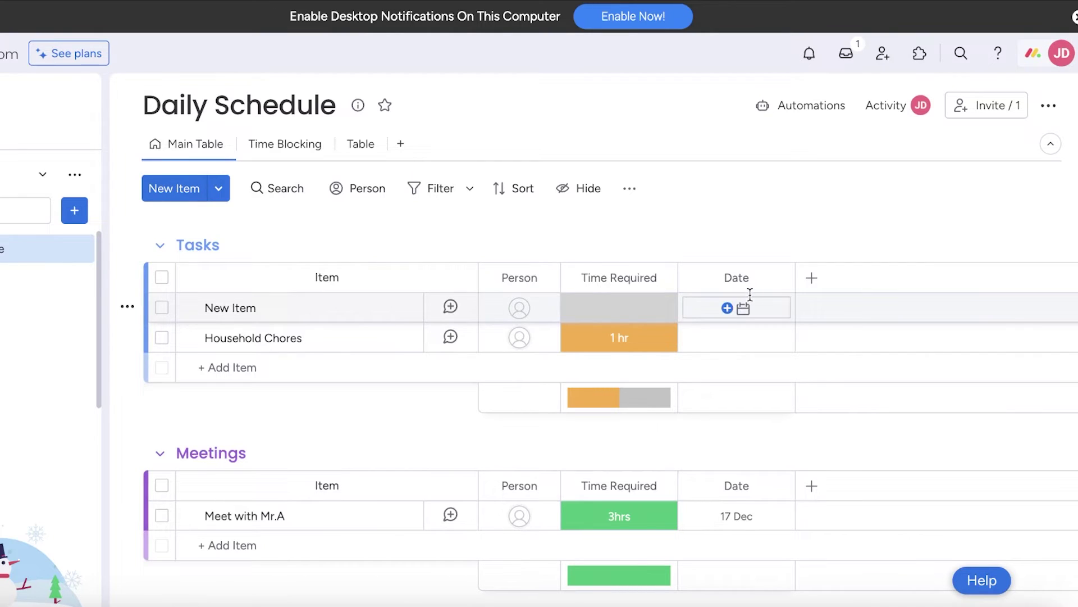
Step: Give New Item the date 20 Dec and bring up the add-column type list
click(740, 309)
click(708, 557)
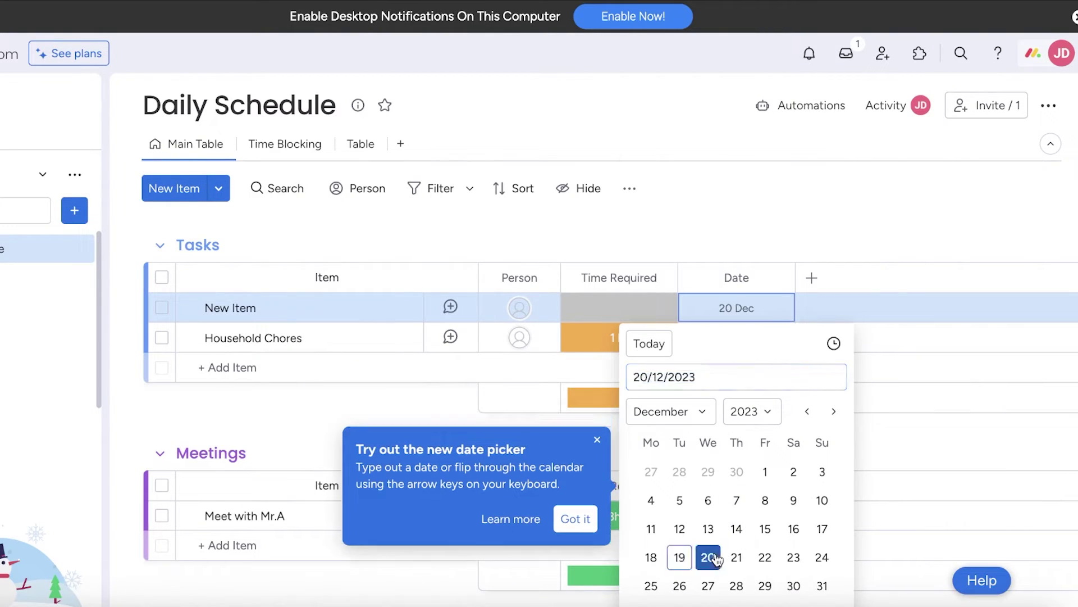
click(811, 278)
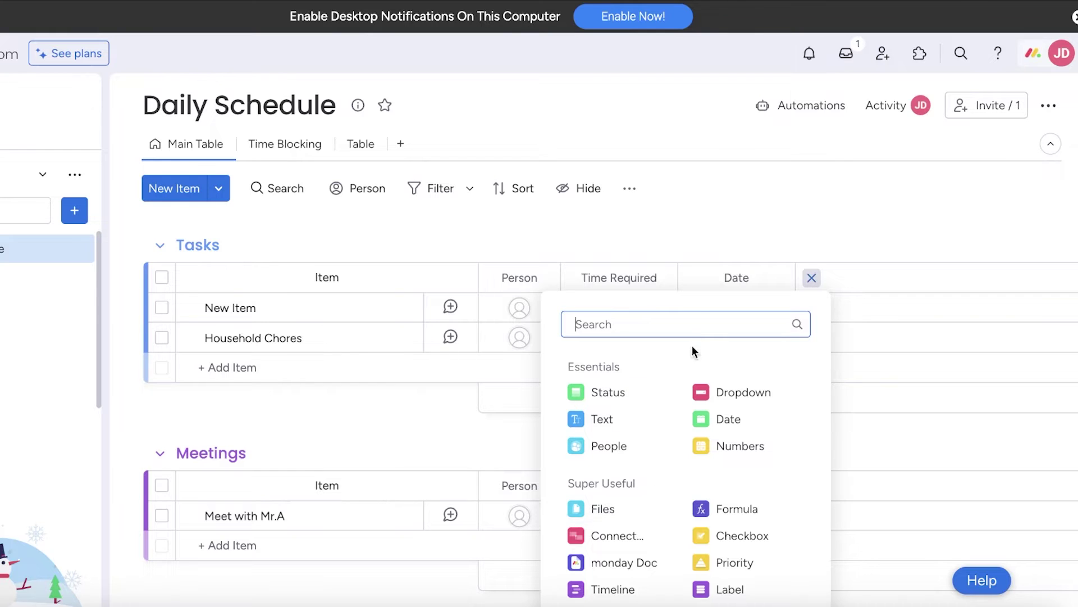
Step: Add a Timeline column to the Daily Schedule board
click(811, 277)
click(813, 278)
click(615, 585)
click(854, 310)
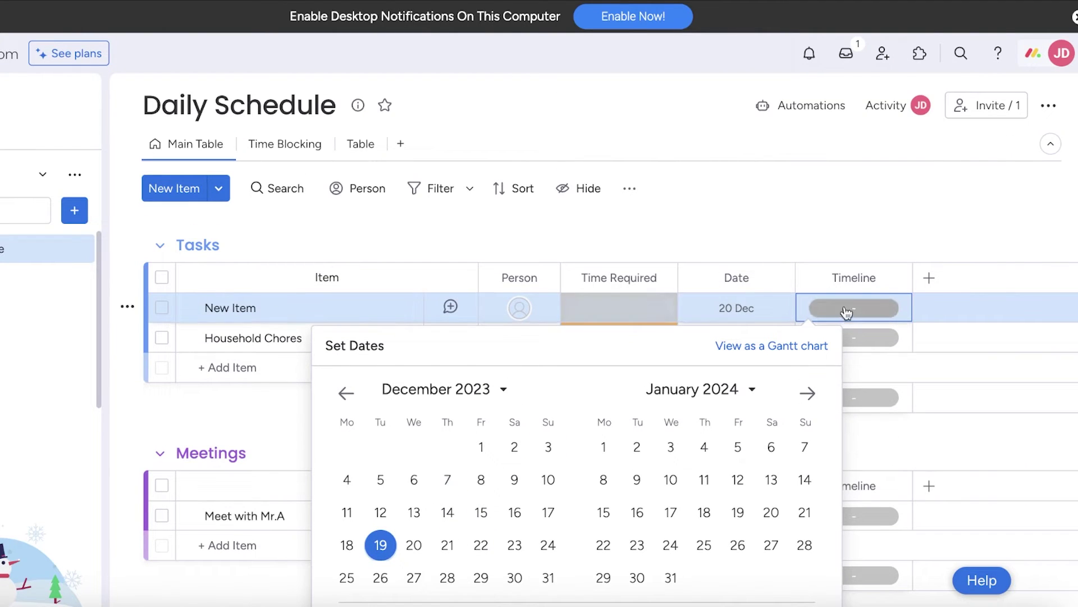
click(854, 337)
Step: Give Household Chores a timeline from 20 to 21 Dec
click(854, 337)
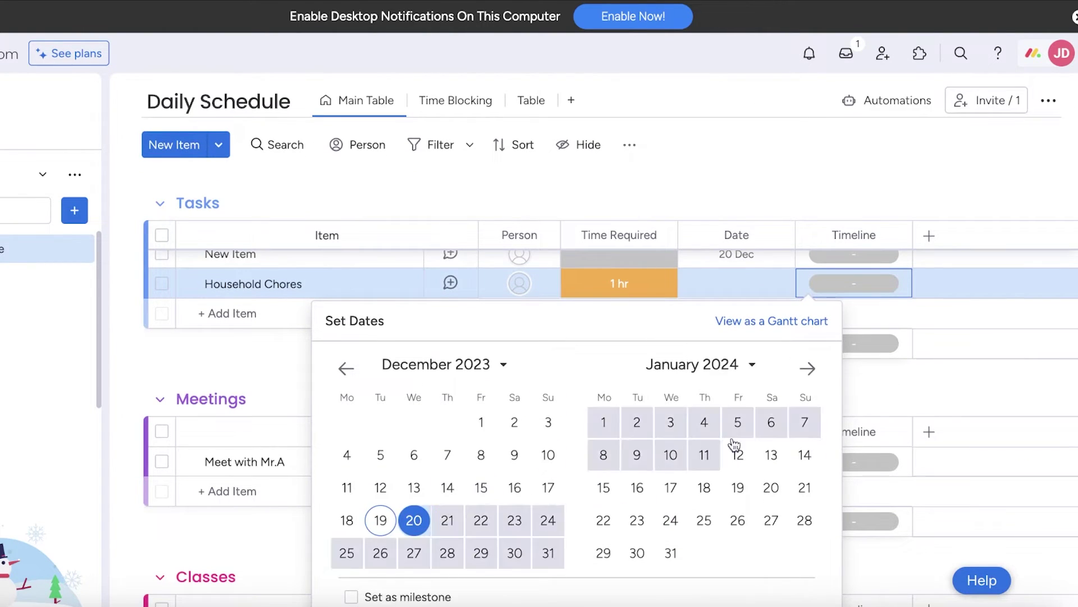
click(865, 283)
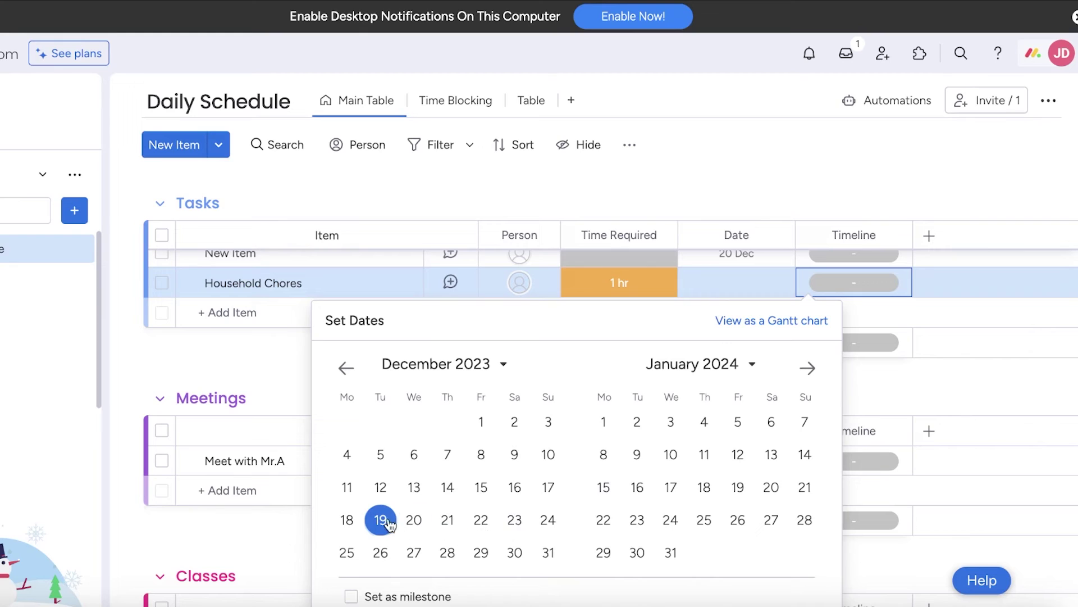
click(405, 520)
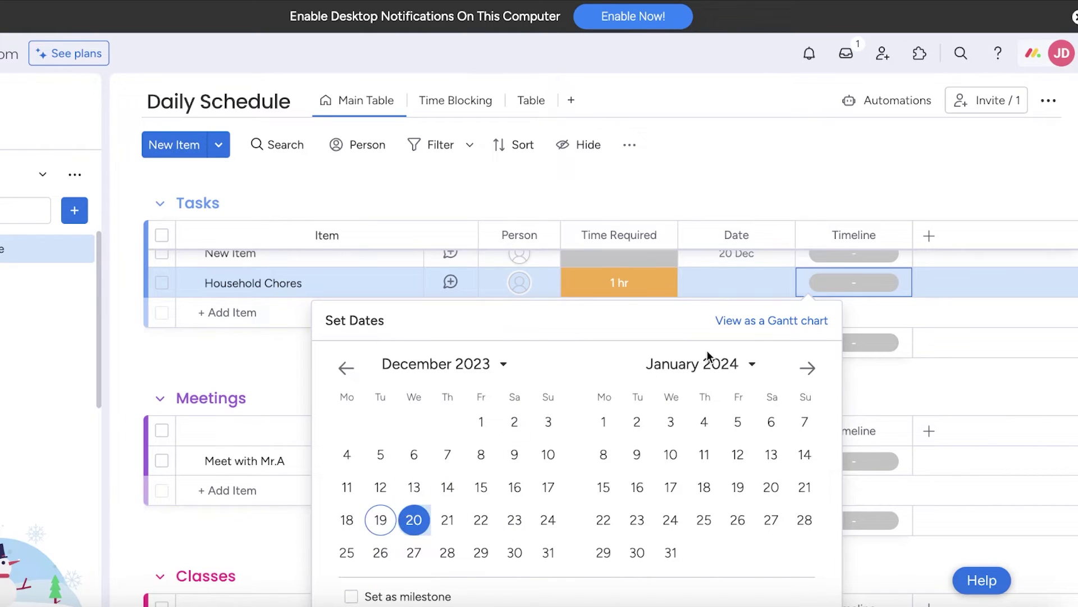
click(452, 522)
click(868, 354)
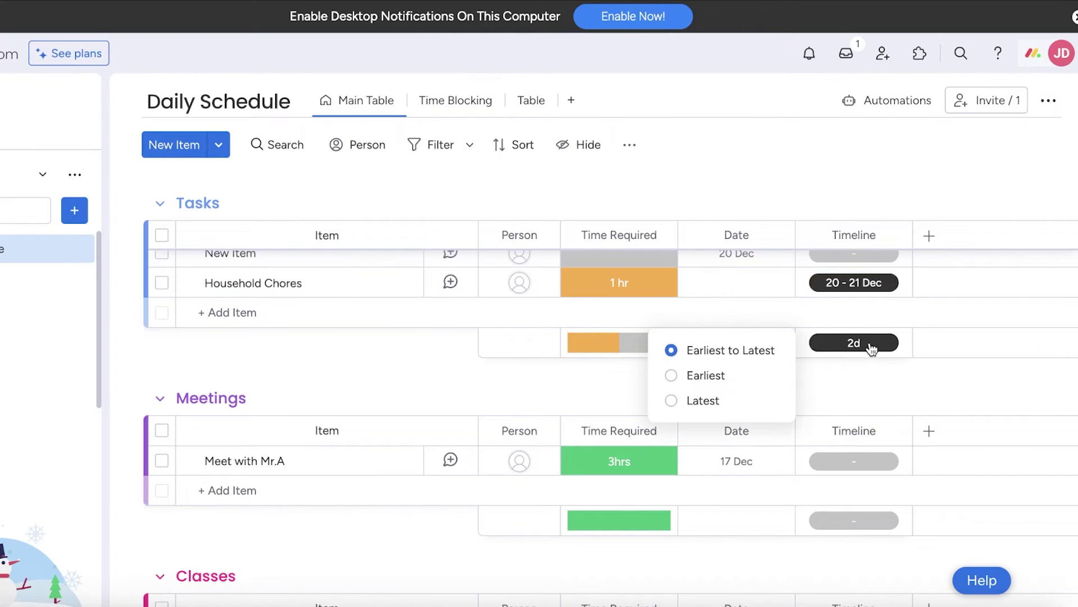
click(854, 461)
scroll(563, 374, up, 4)
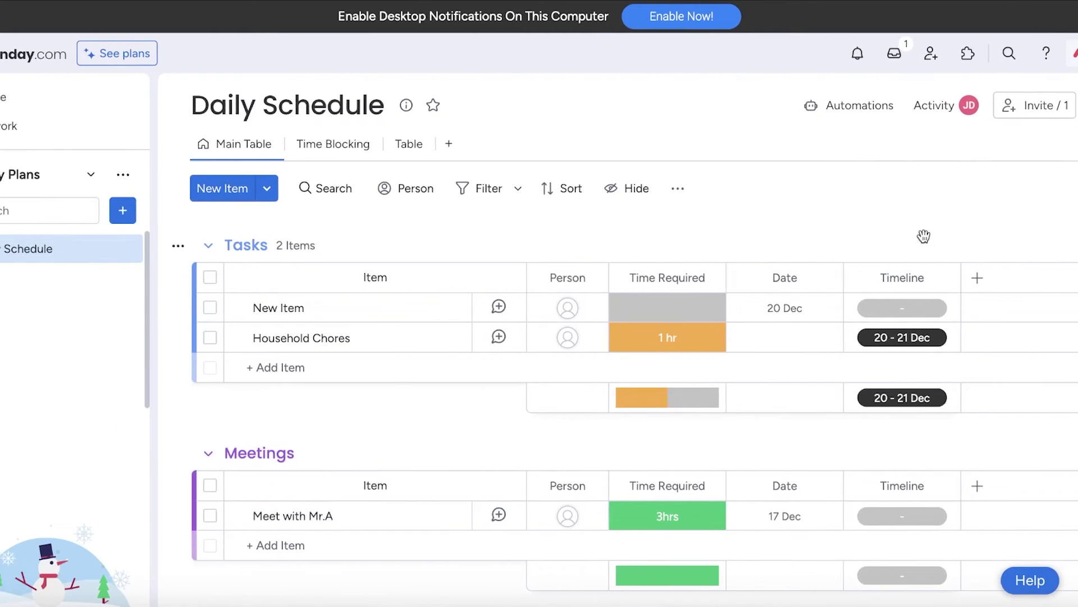
Step: From the Daily Plans workspace add menu, start a new board named Daily Tasks
scroll(430, 279, down, 1)
scroll(413, 284, up, 1)
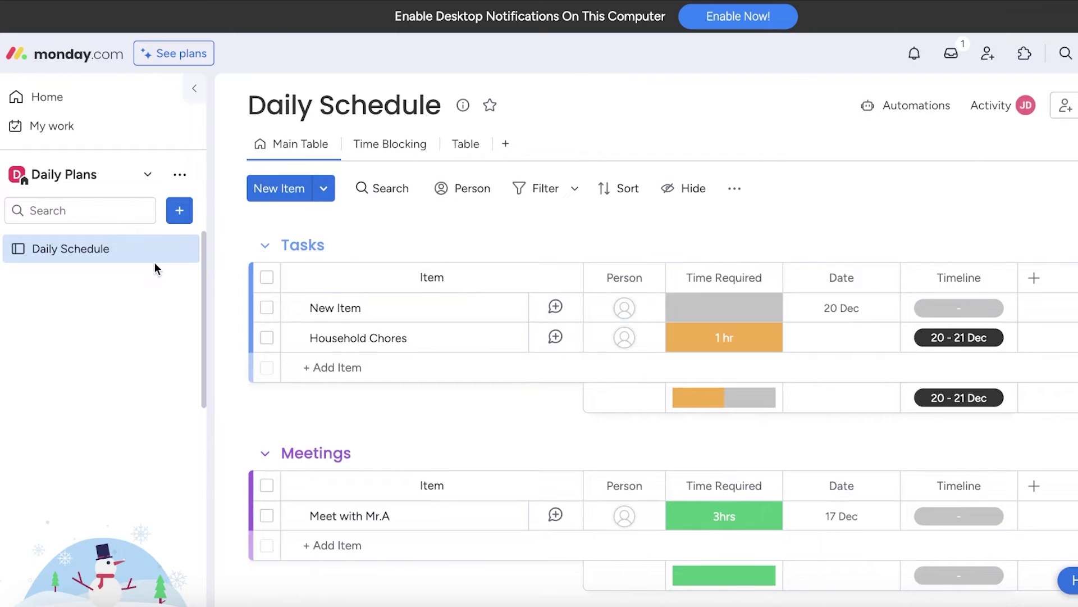
click(146, 177)
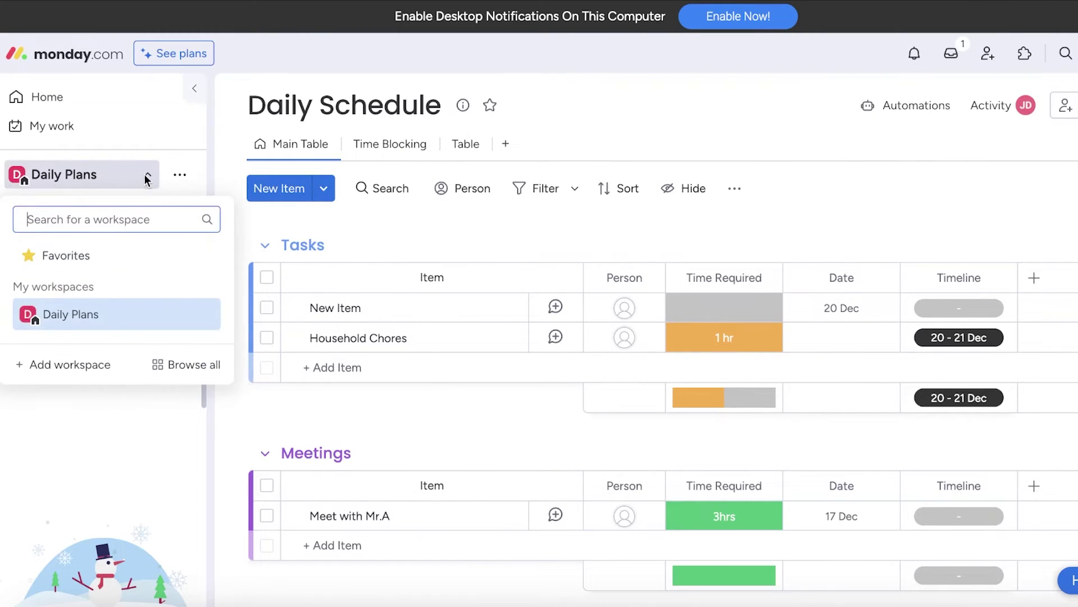
click(144, 428)
click(148, 174)
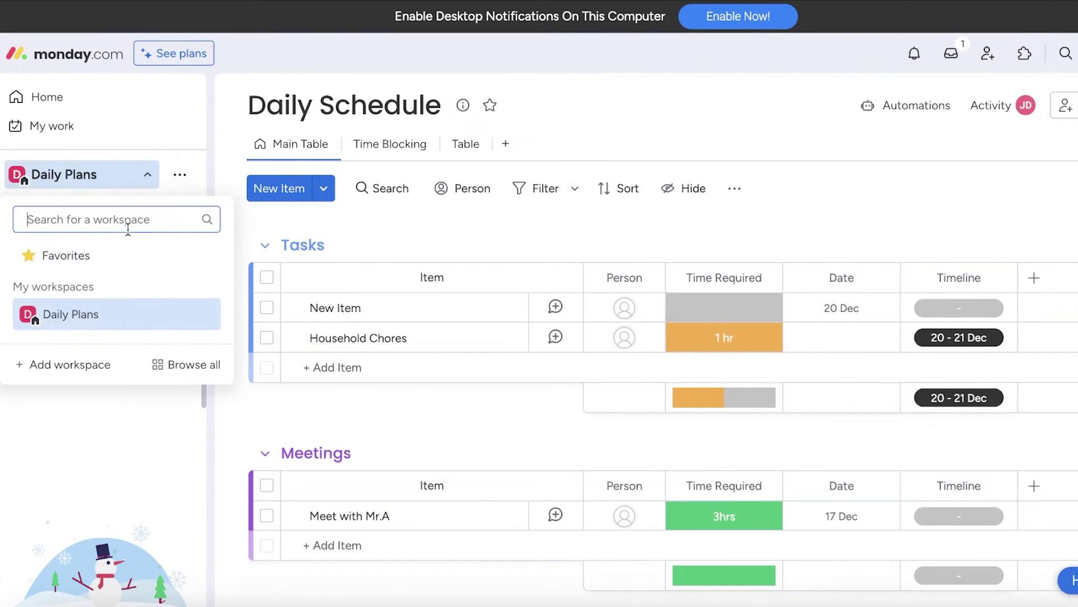
click(87, 373)
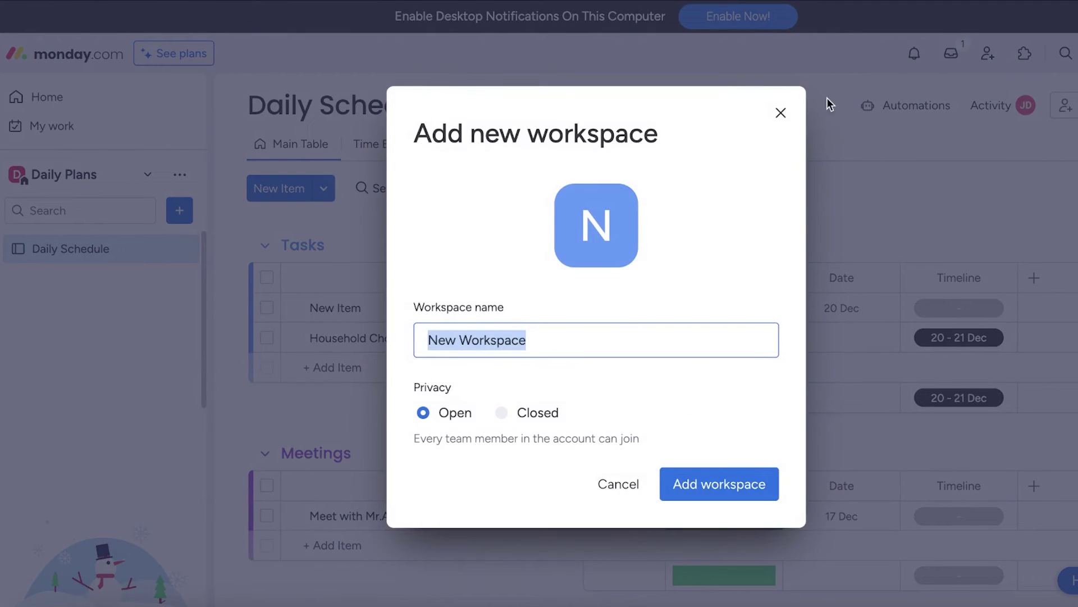
click(781, 113)
click(180, 213)
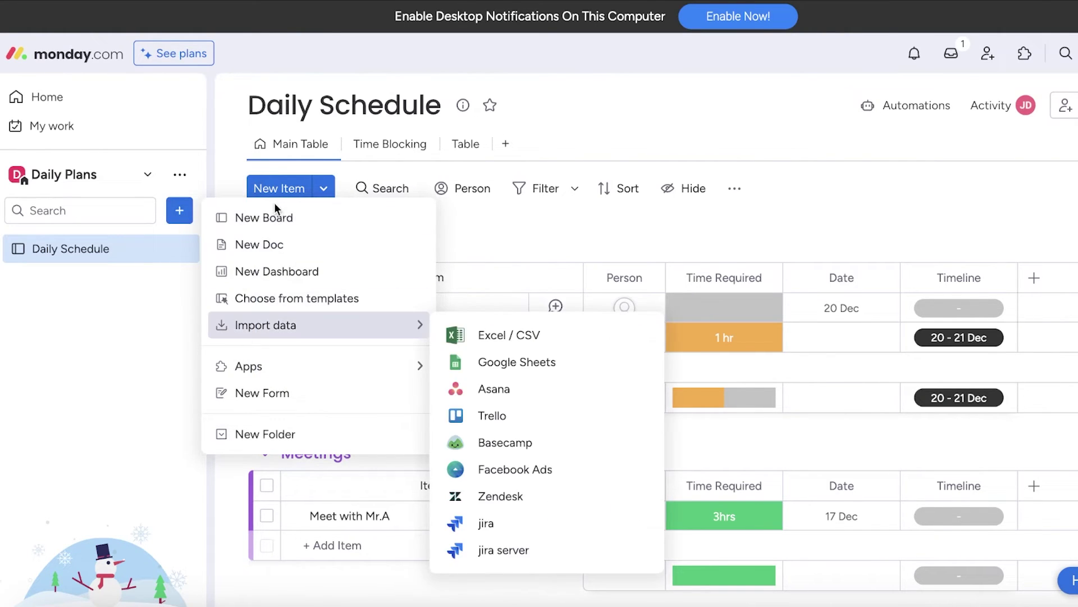
click(264, 222)
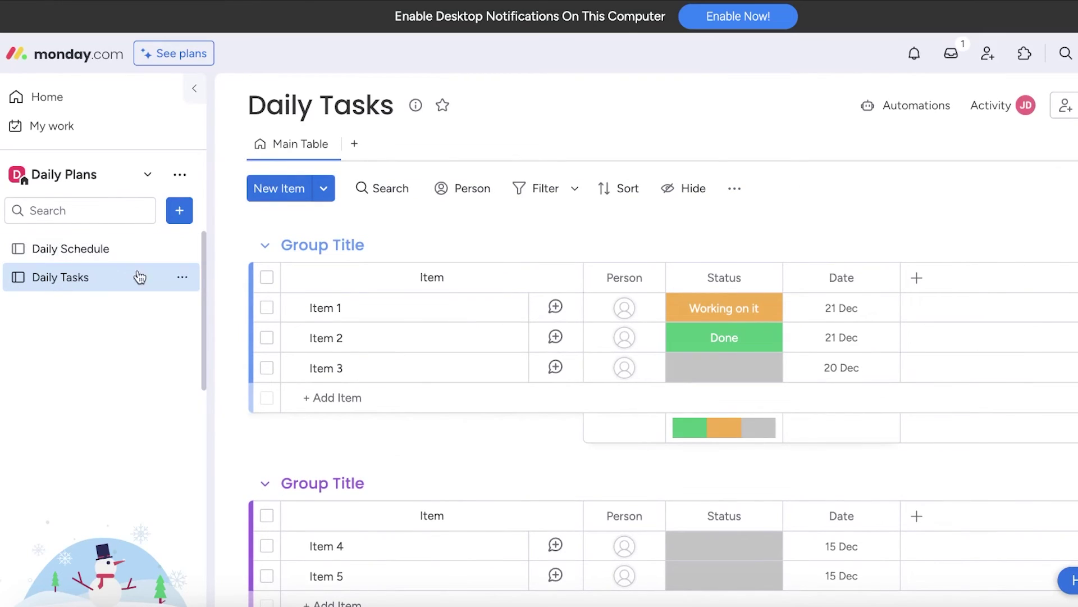
Step: Search templates for 'daily' and create a board from the Daily Work Schedule template
click(182, 277)
click(195, 172)
click(179, 174)
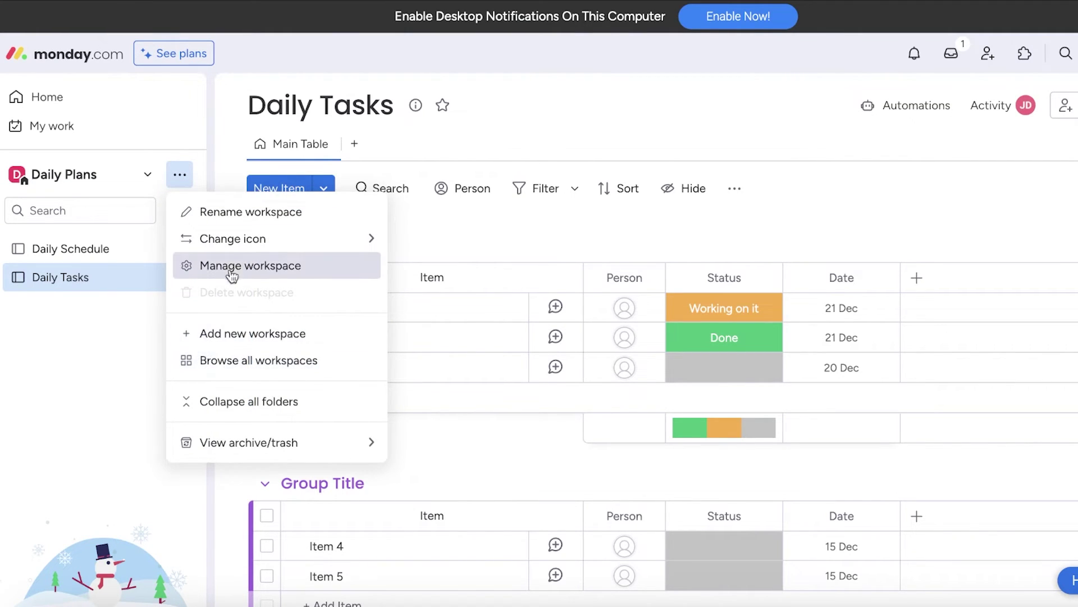
click(190, 214)
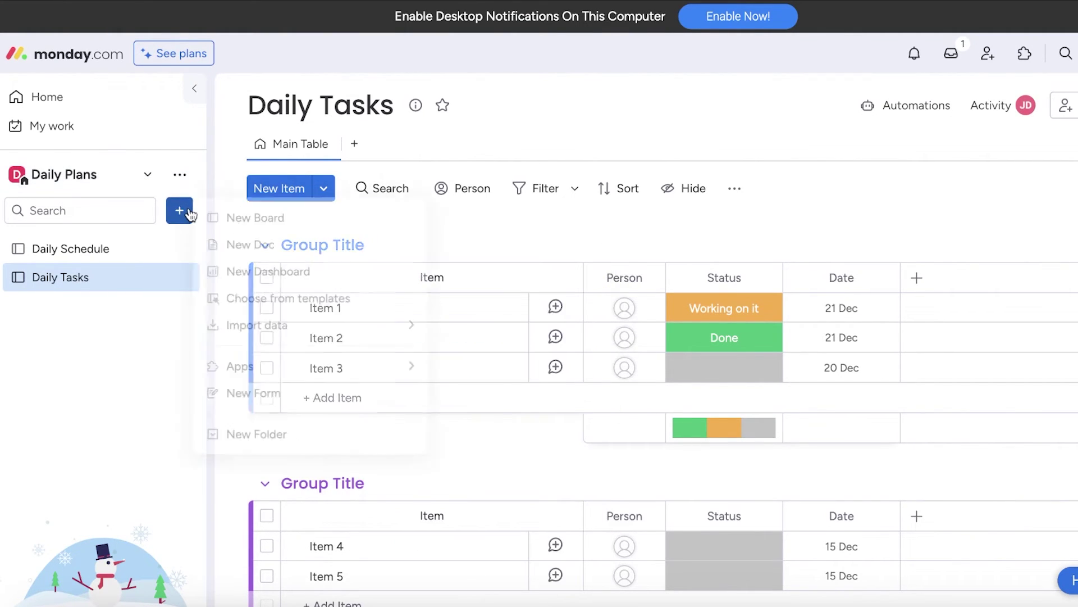
click(305, 297)
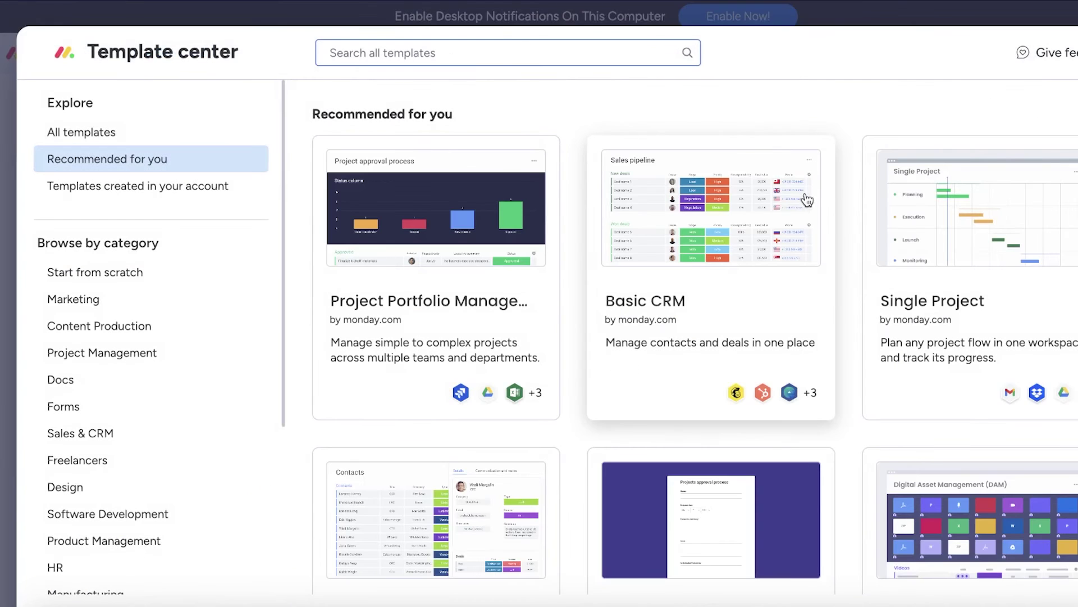
text(daily)
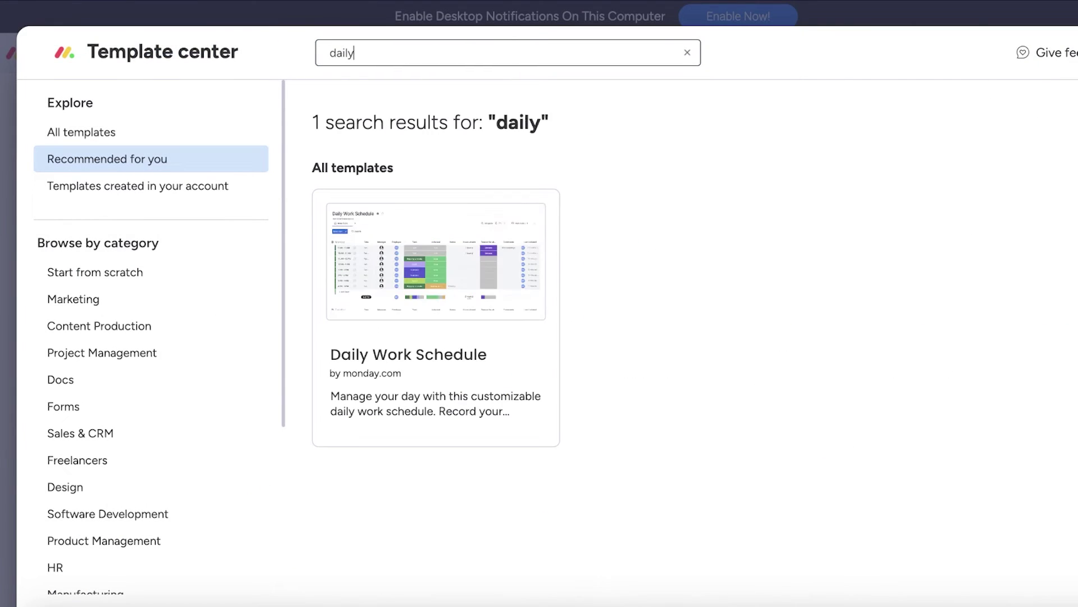
click(517, 233)
click(1034, 150)
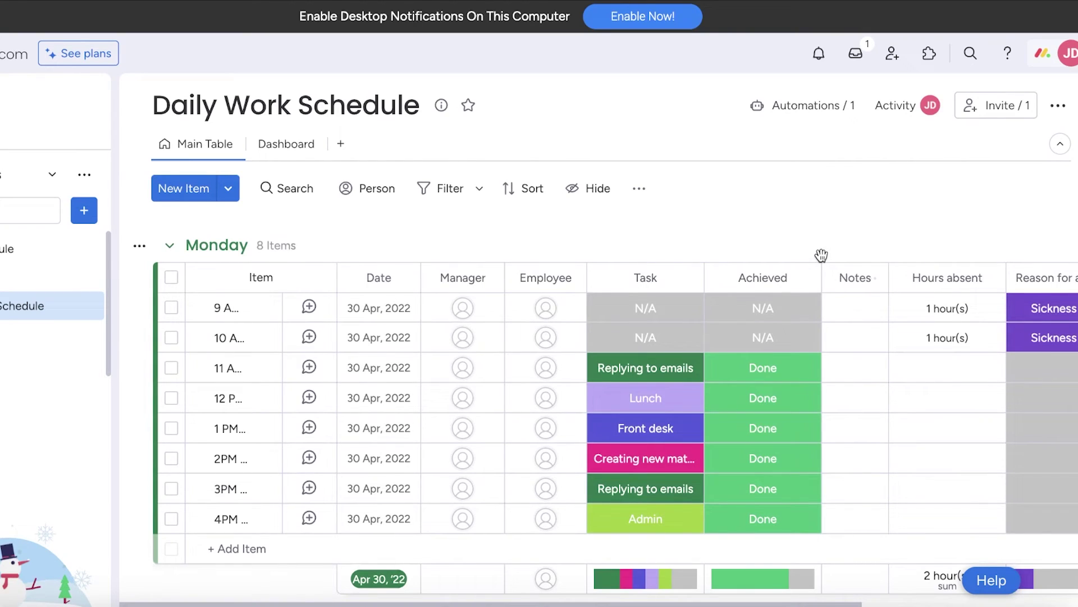
Step: Collapse and re-expand the Monday group while reviewing the Daily Work Schedule table
scroll(397, 255, down, 3)
scroll(214, 233, up, 3)
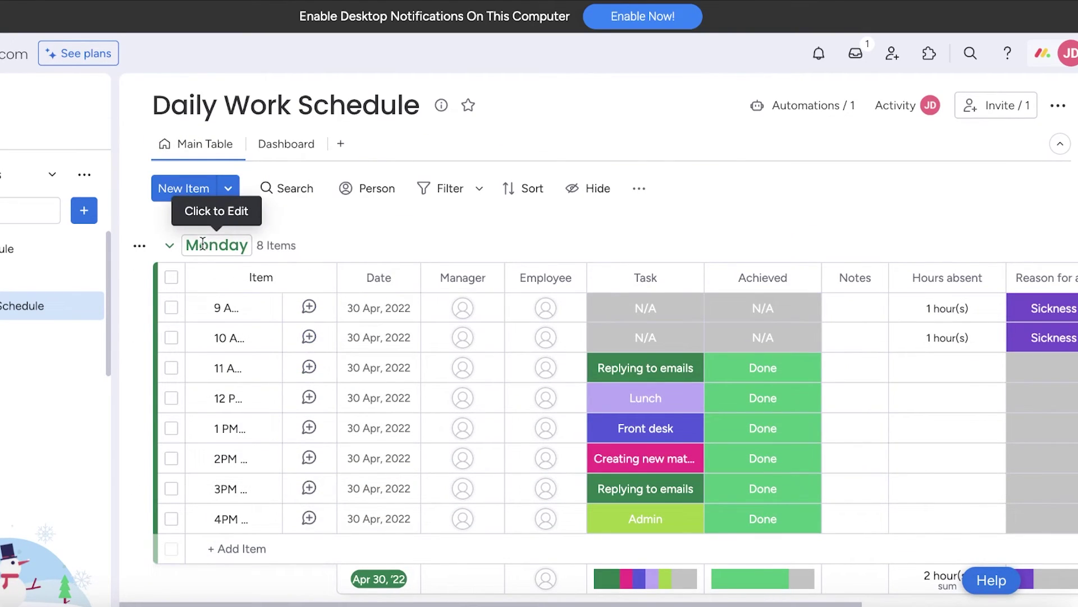
click(169, 245)
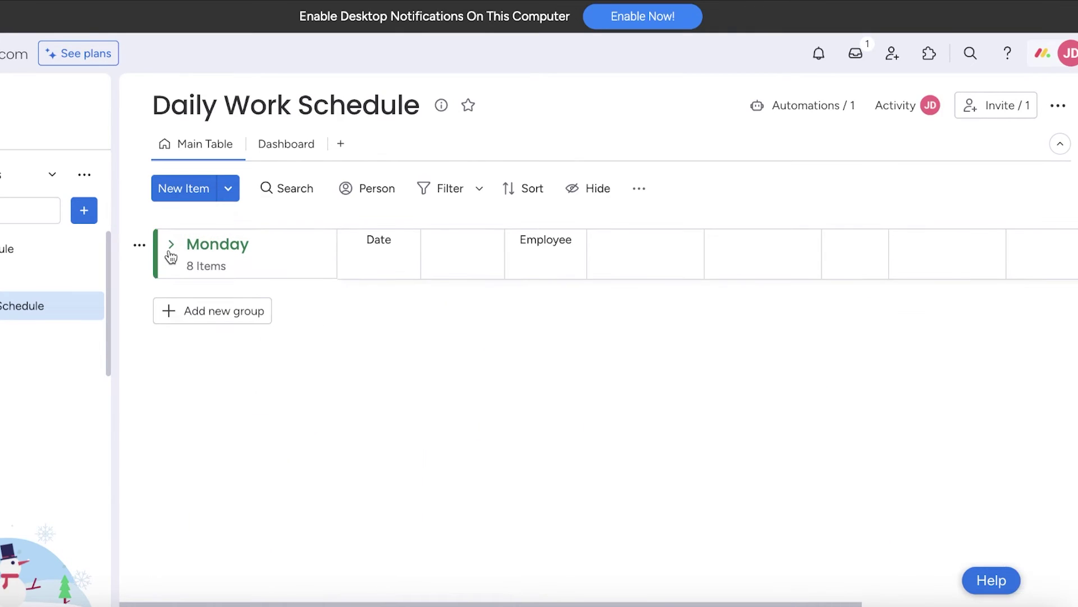
click(171, 251)
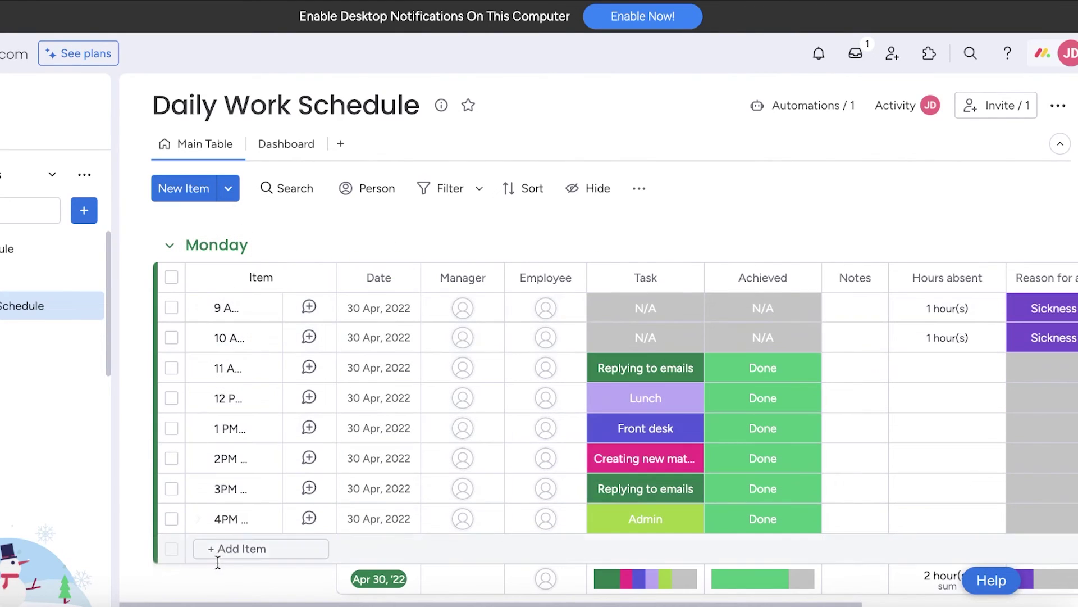
scroll(234, 356, down, 2)
scroll(291, 307, up, 2)
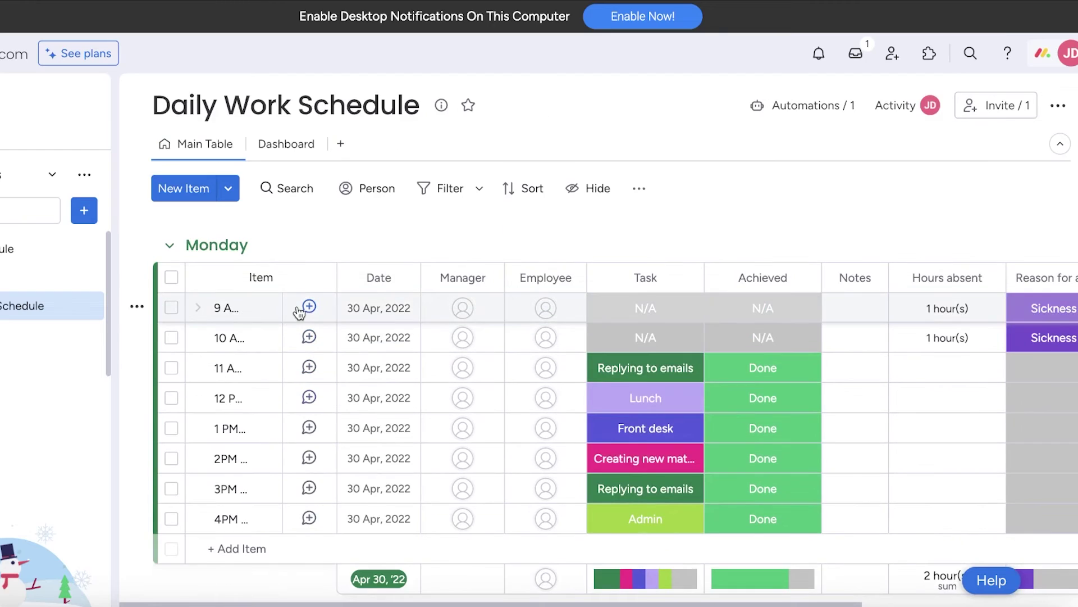
scroll(285, 414, down, 2)
scroll(285, 407, up, 2)
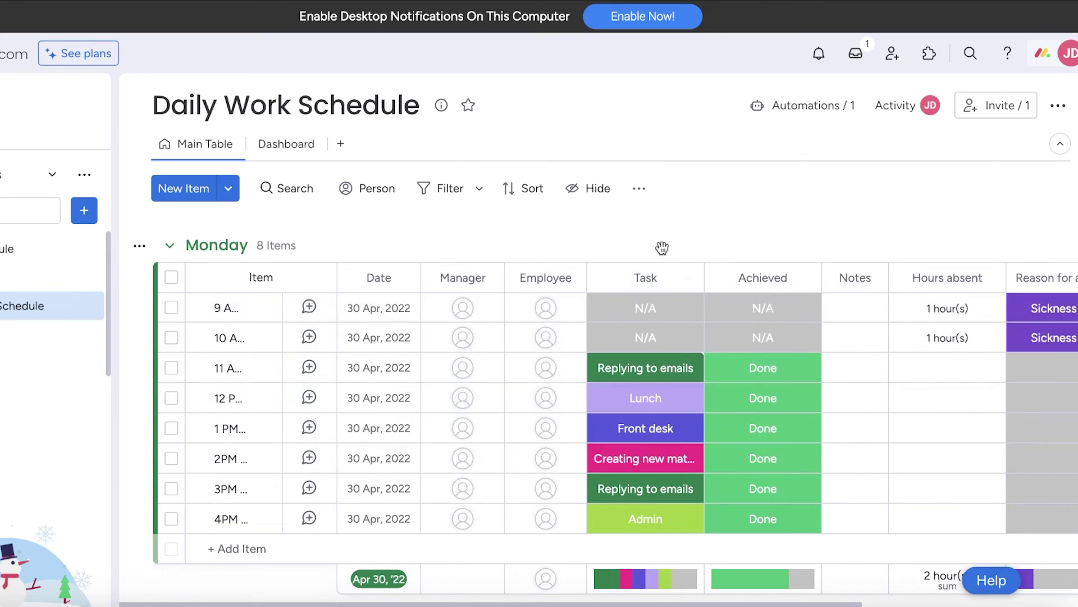
Step: Inspect the 11 AM and 12 PM label choices and the 9 AM - 10 AM item's updates
click(653, 368)
click(773, 400)
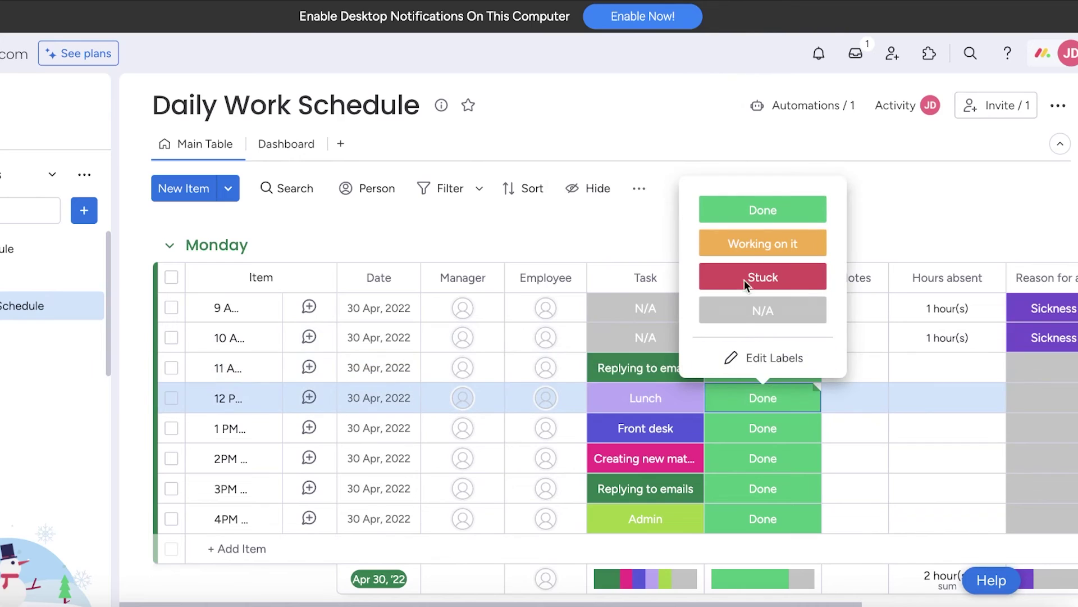
click(920, 166)
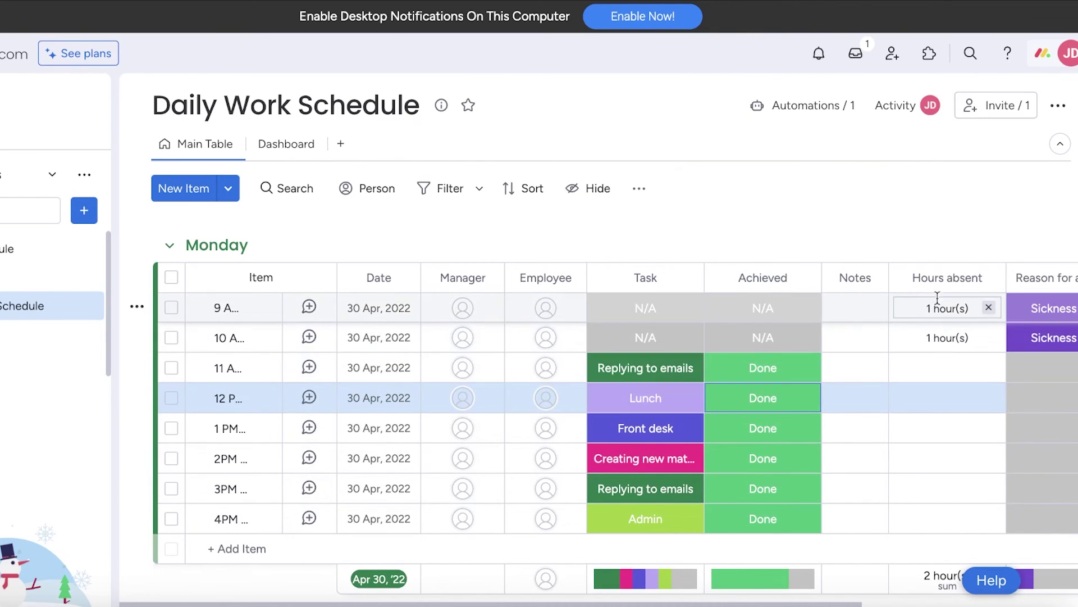
scroll(385, 248, down, 2)
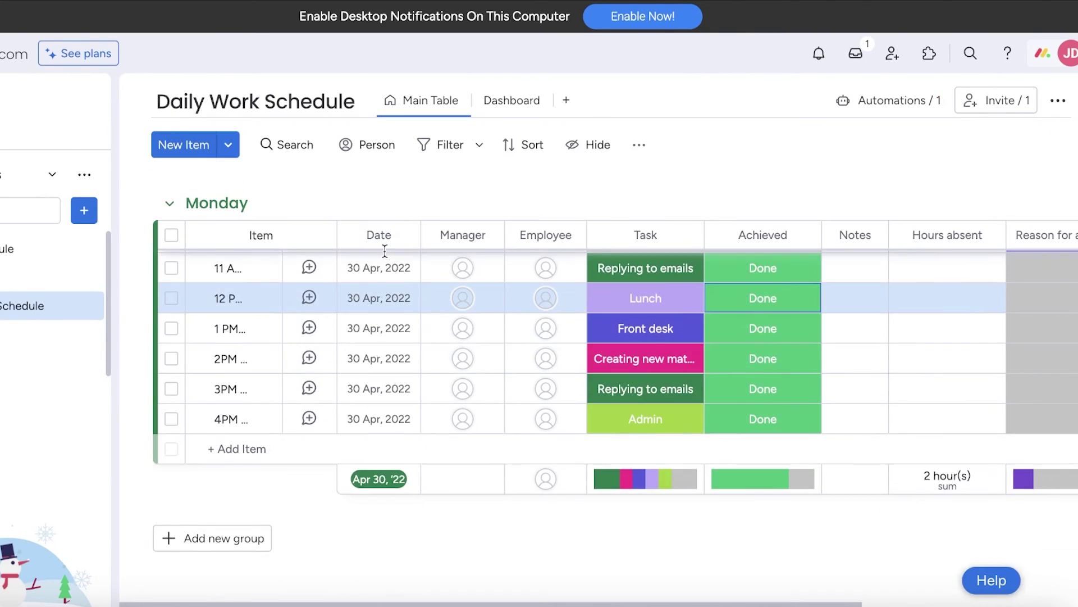
scroll(375, 318, up, 2)
click(259, 306)
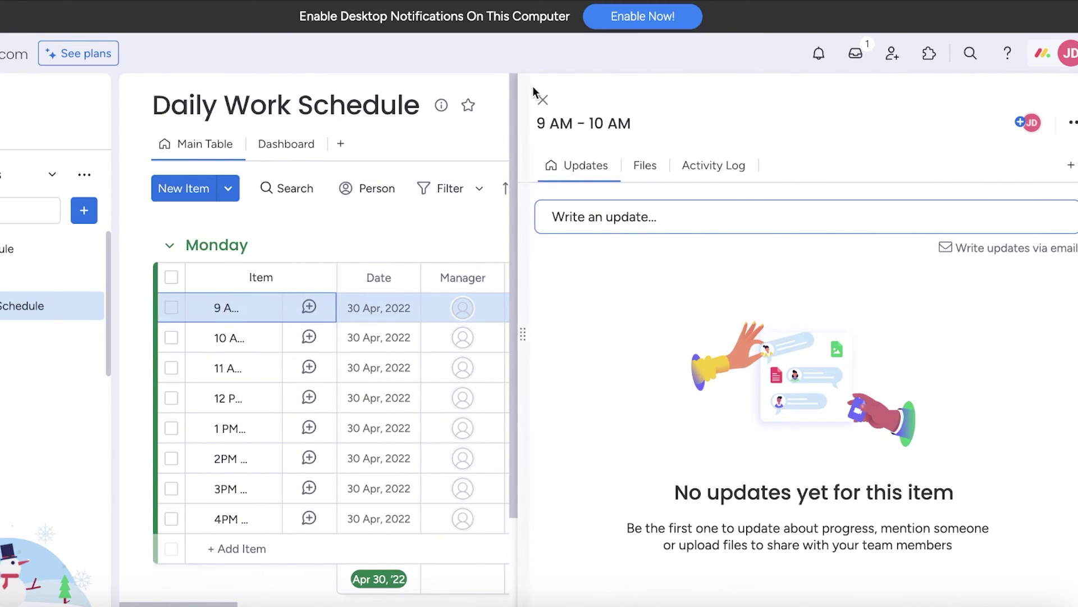
click(543, 100)
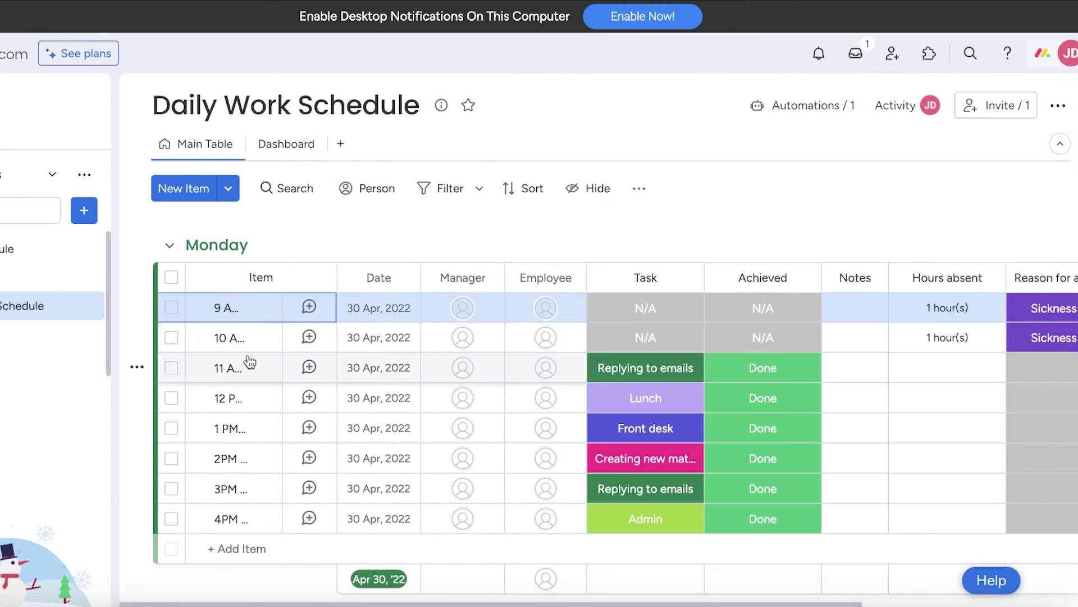
Step: Try the board's dashboard view, dismiss the chart upgrade prompt, and return to Main Table
click(296, 147)
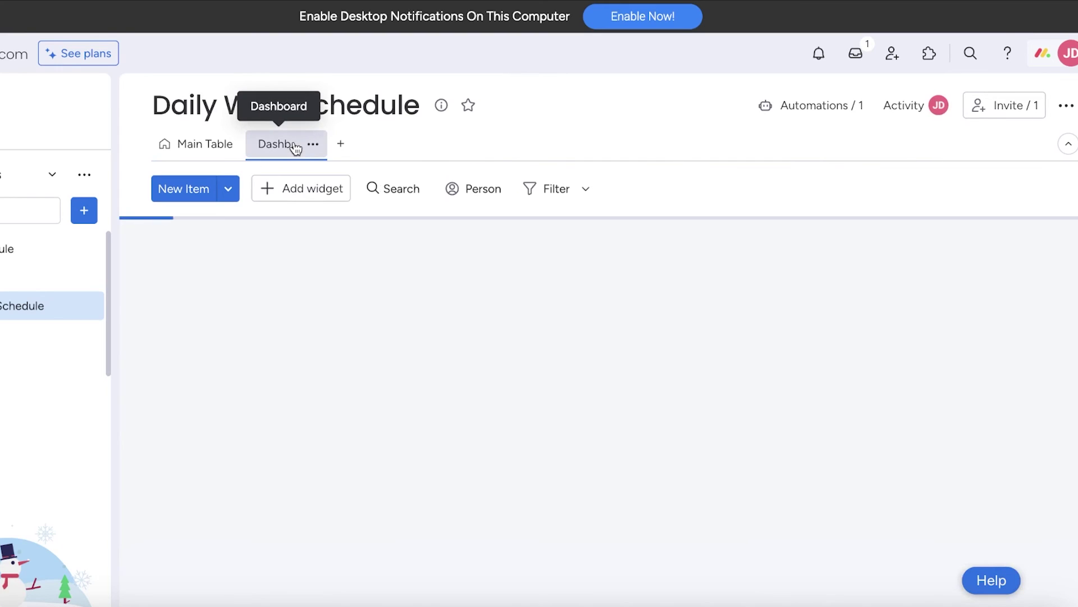
click(837, 34)
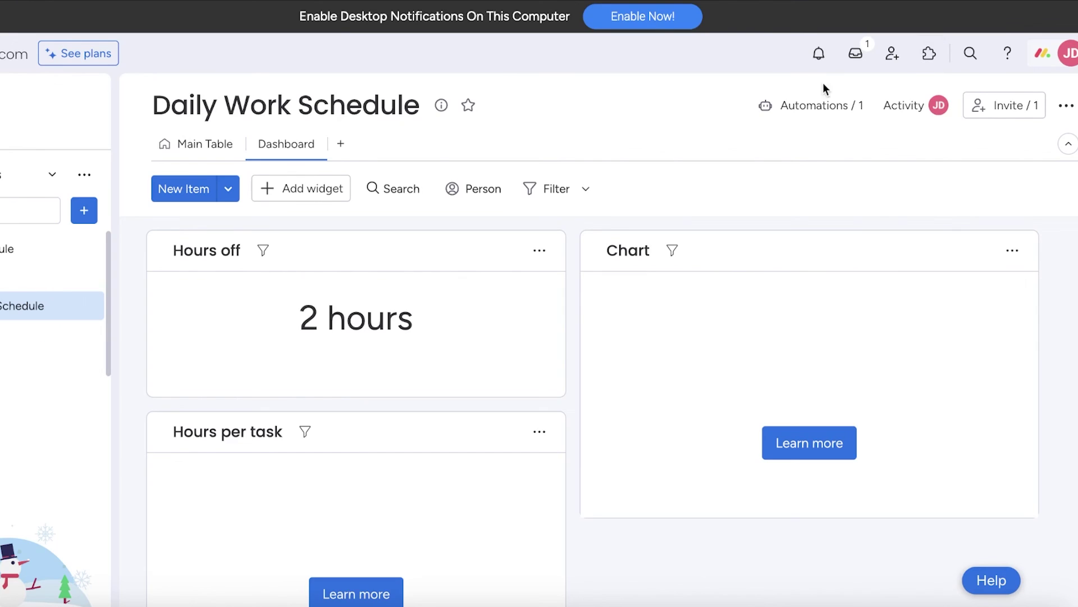
click(217, 142)
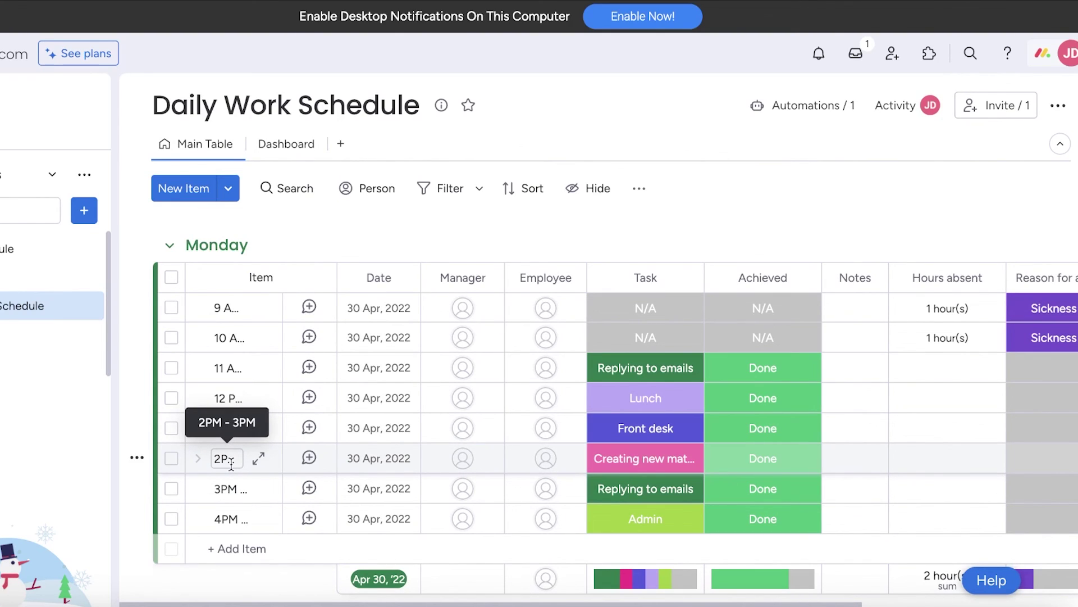
Step: Visit the Daily Tasks board, then reopen Daily Schedule and scroll through its groups
click(56, 277)
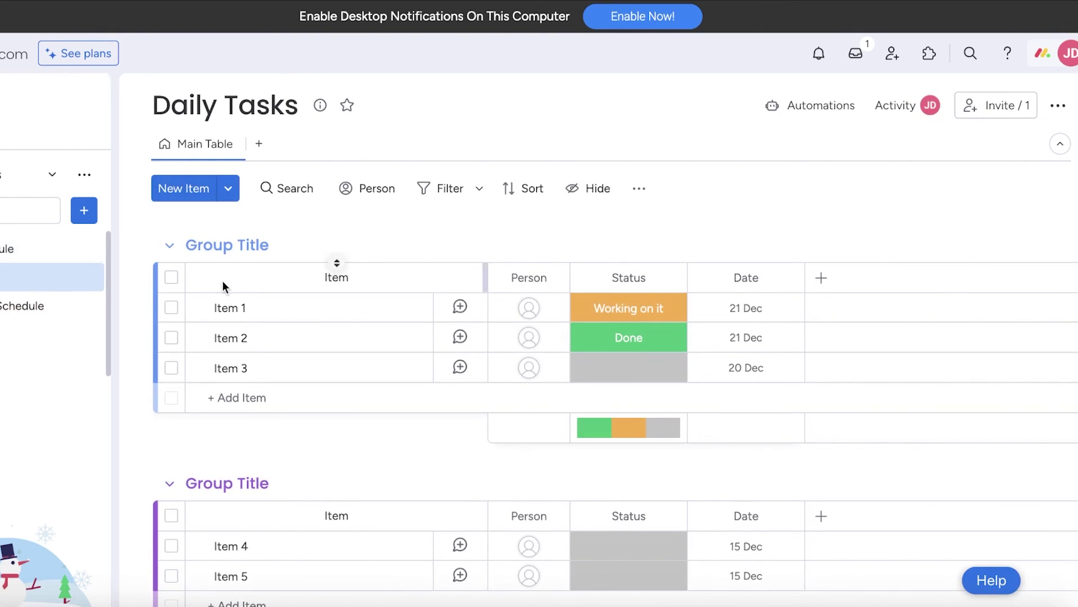
click(45, 248)
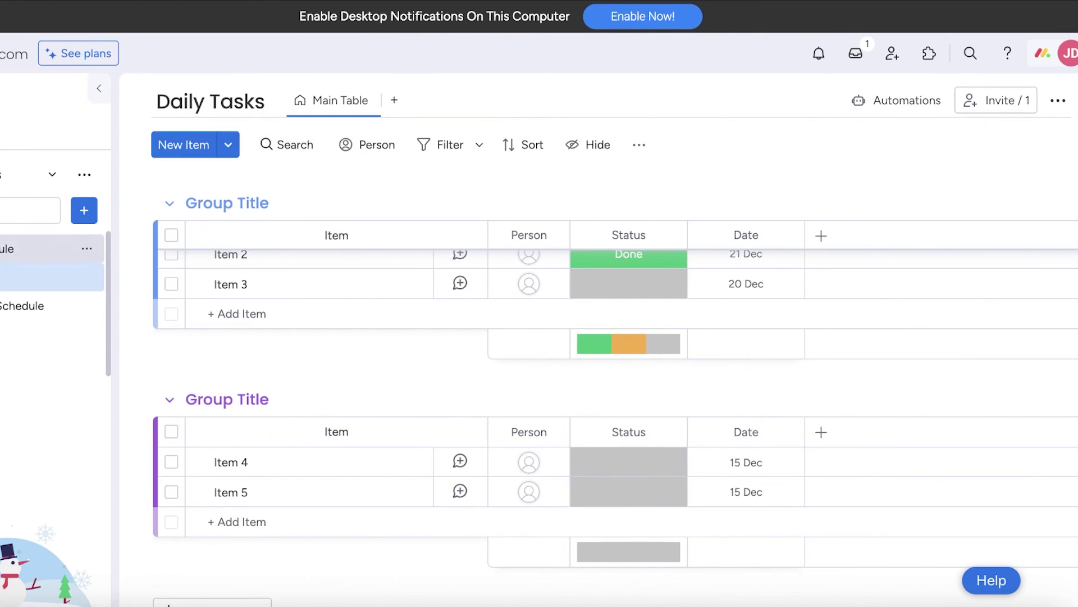
scroll(302, 276, down, 5)
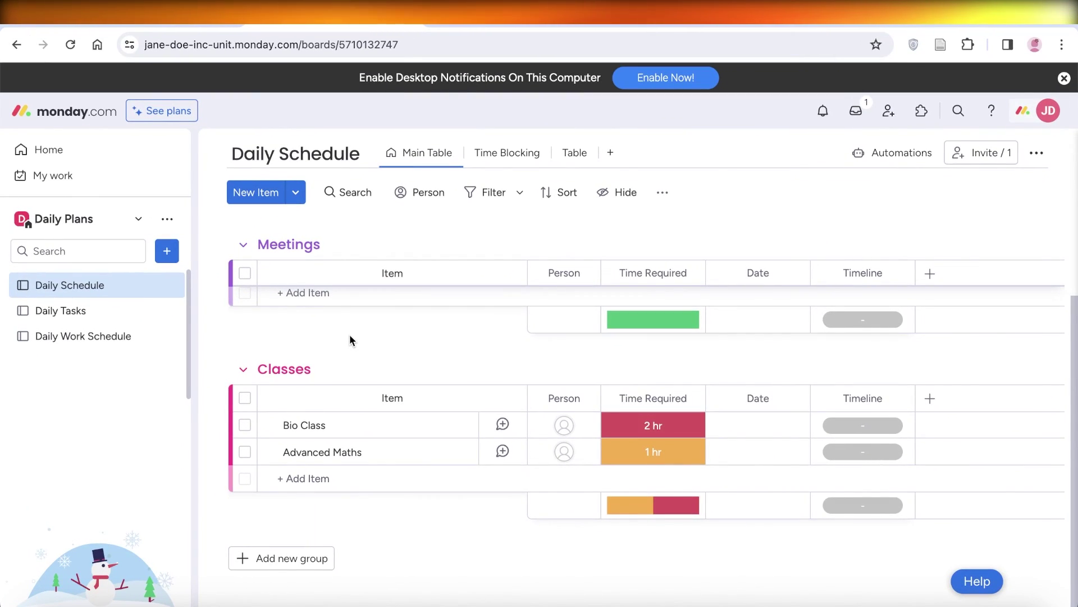
scroll(349, 335, up, 3)
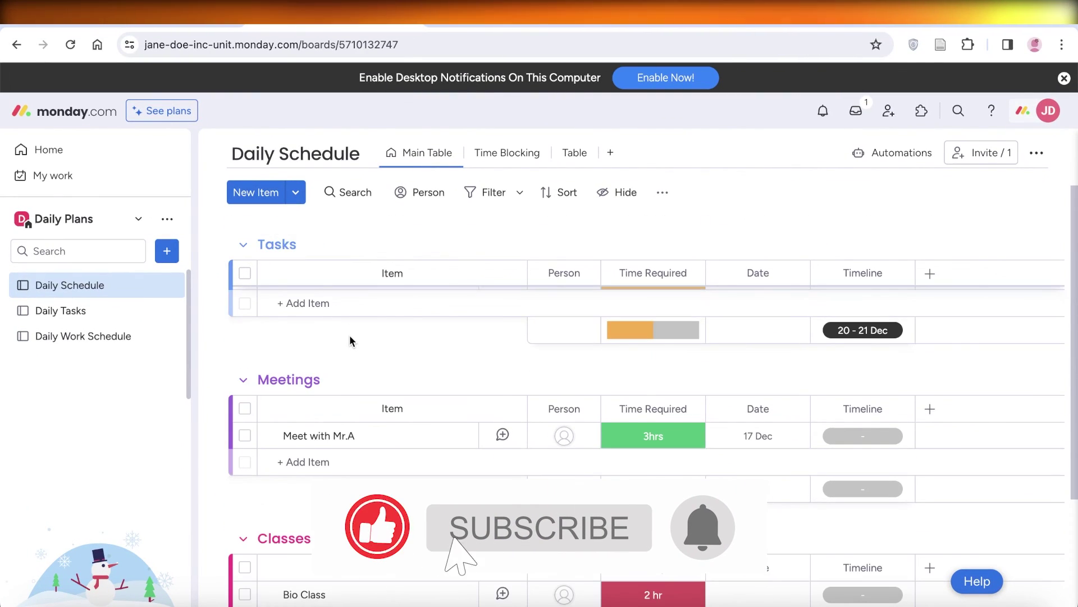